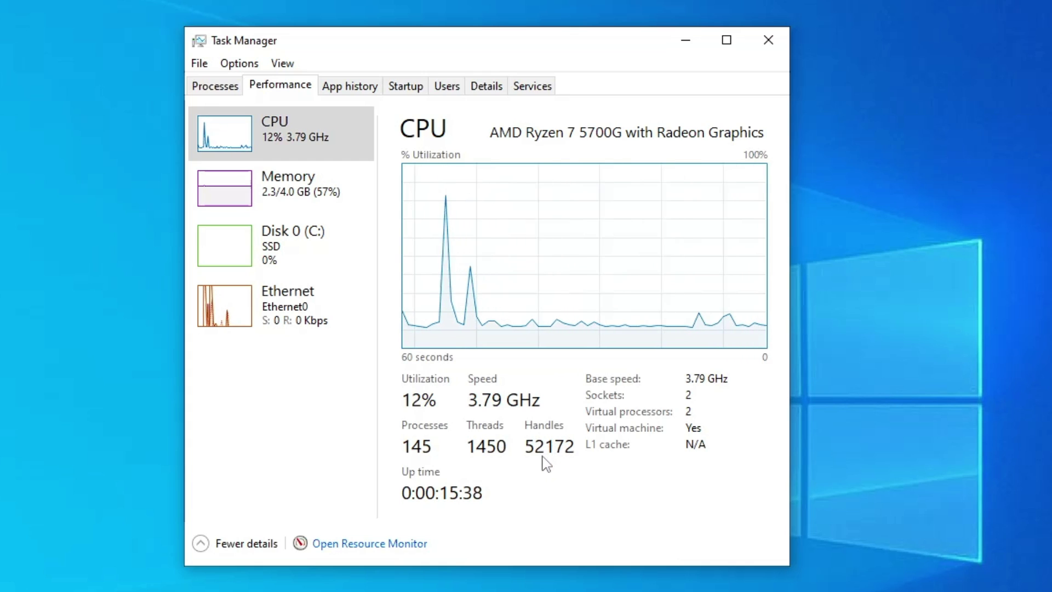
Check the computer's memory usage in Task Manager and close it
{"action": "left_click", "coordinate": [241, 189]}
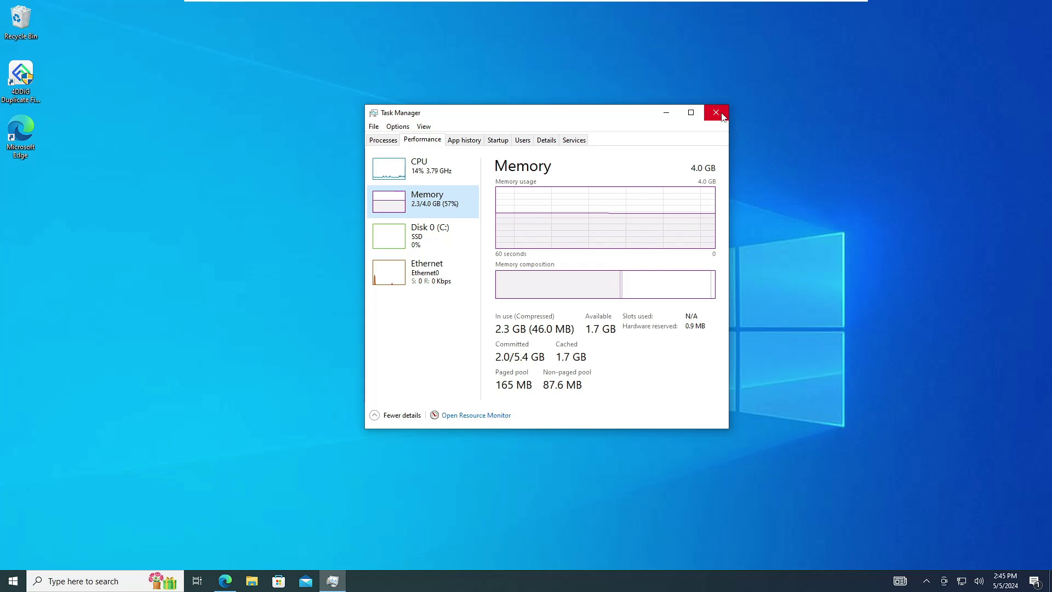
{"action": "left_click", "coordinate": [768, 39]}
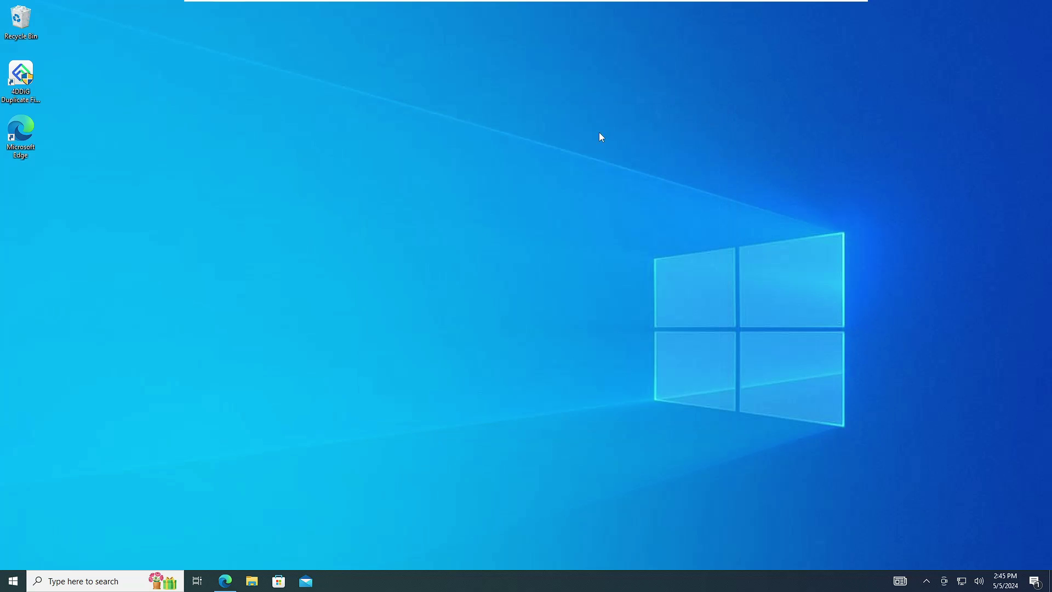
Switch to Microsoft Edge and download the Atlas Playbook v0.4.0 and AME Wizard packages from atlasos.net
{"action": "double_click", "coordinate": [43, 140]}
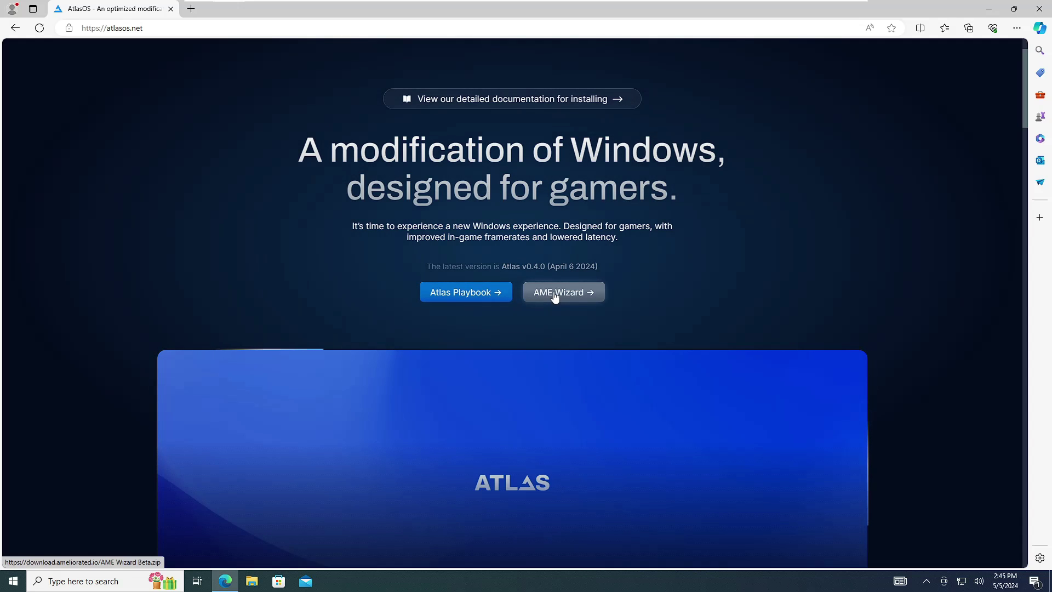
{"action": "left_click", "coordinate": [483, 295]}
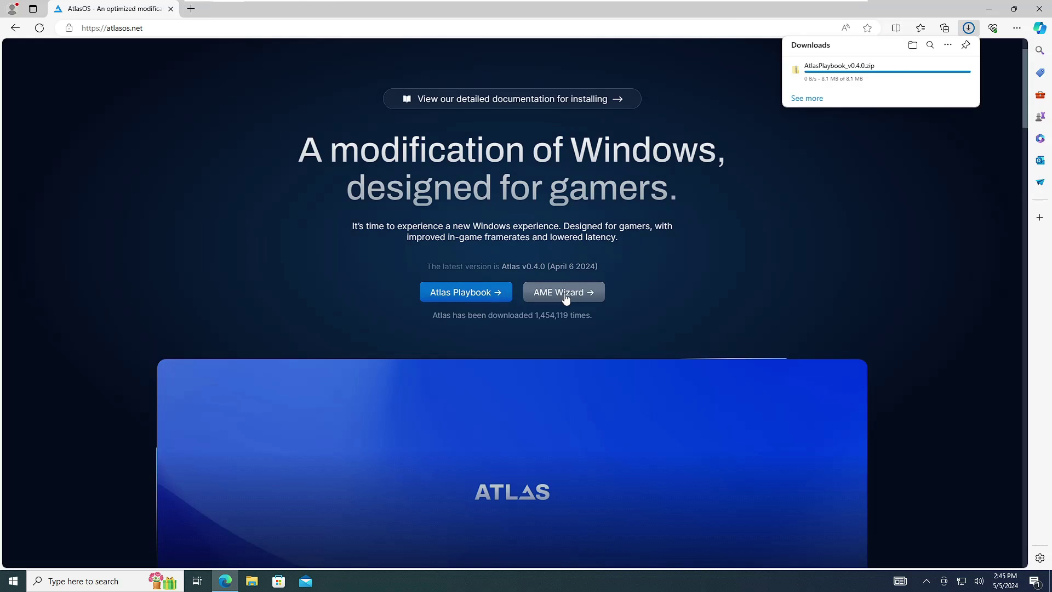
{"action": "left_click", "coordinate": [565, 296]}
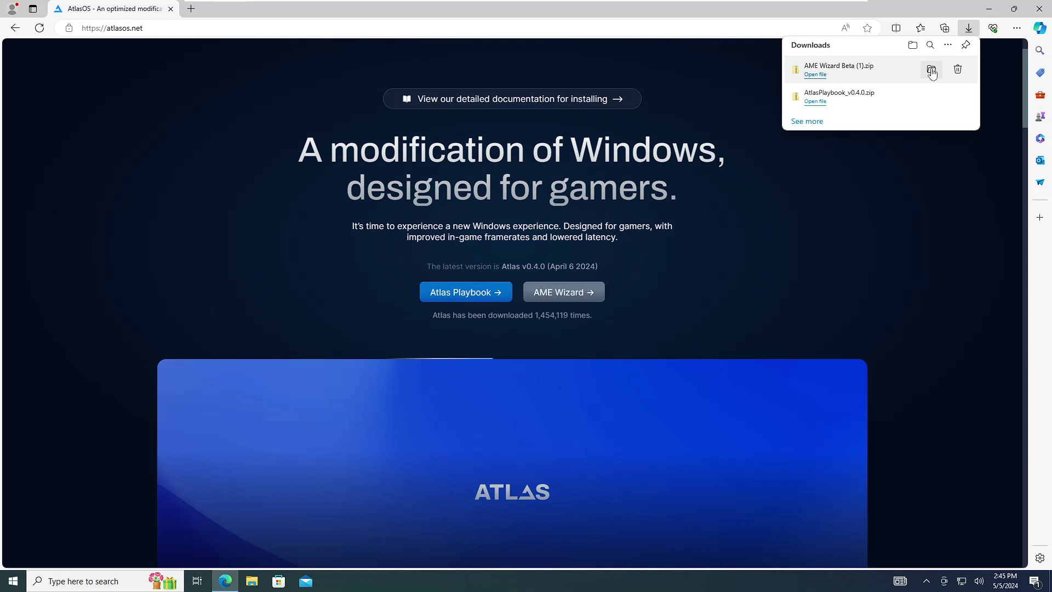
Show the downloaded files in their folder and extract AtlasPlaybook_v0.4.0.zip to the default destination
{"action": "left_click", "coordinate": [932, 69]}
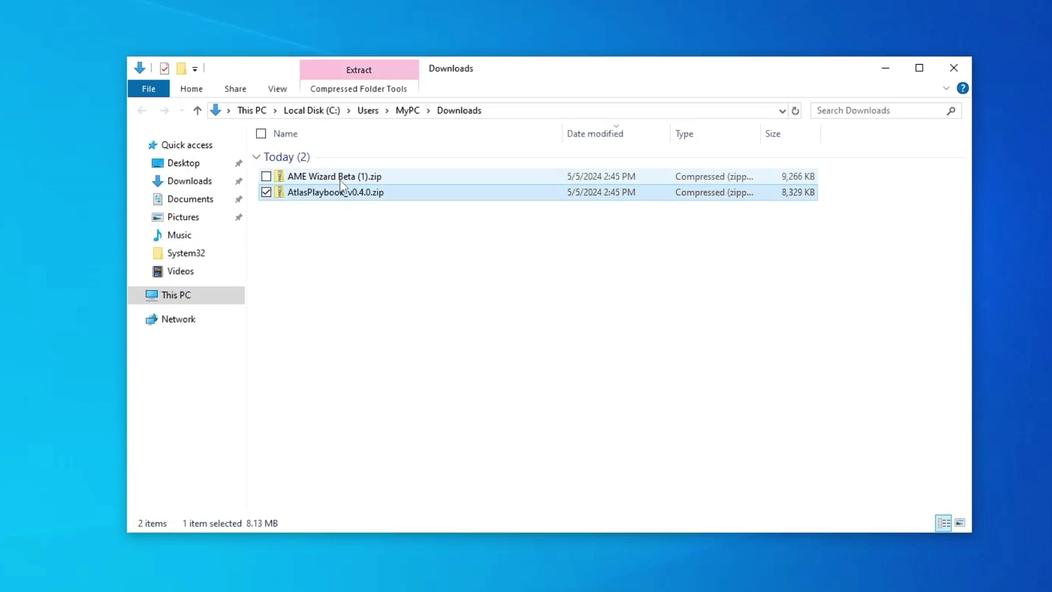
{"action": "left_click", "coordinate": [333, 201]}
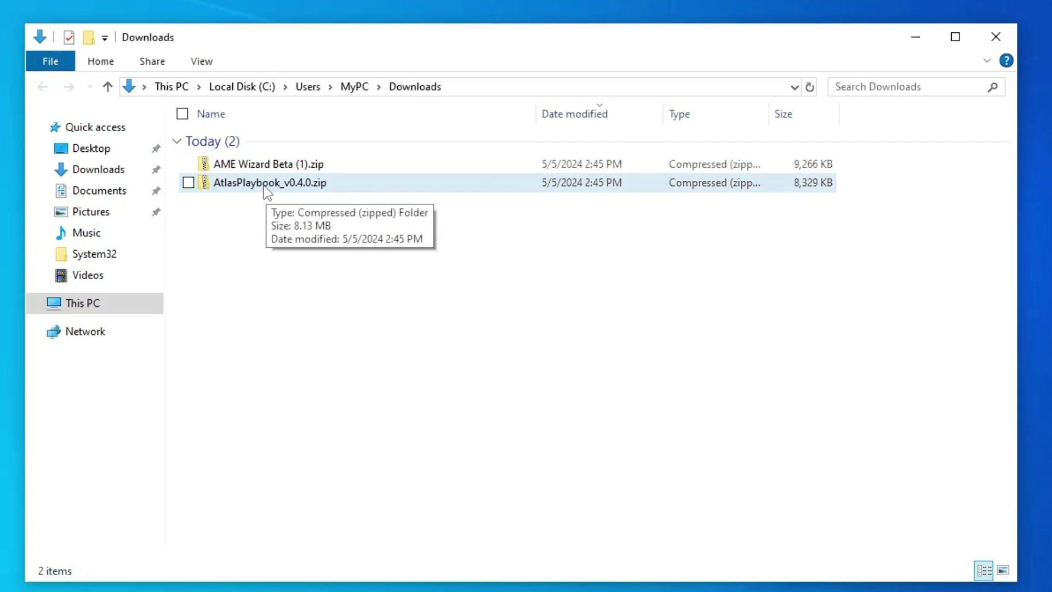
{"action": "right_click", "coordinate": [265, 184]}
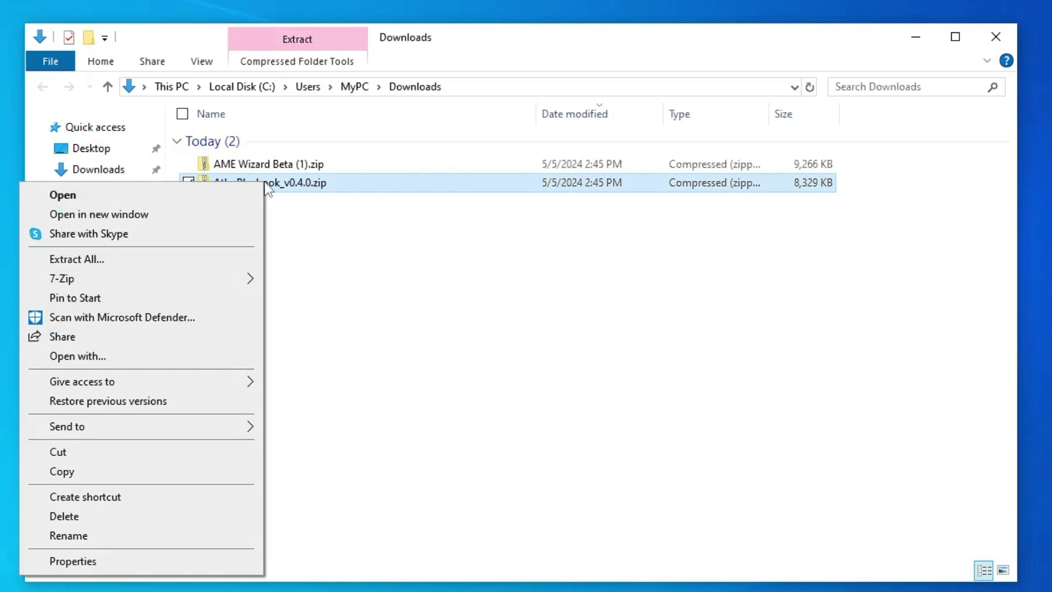
{"action": "left_click", "coordinate": [104, 265]}
{"action": "left_click", "coordinate": [599, 488]}
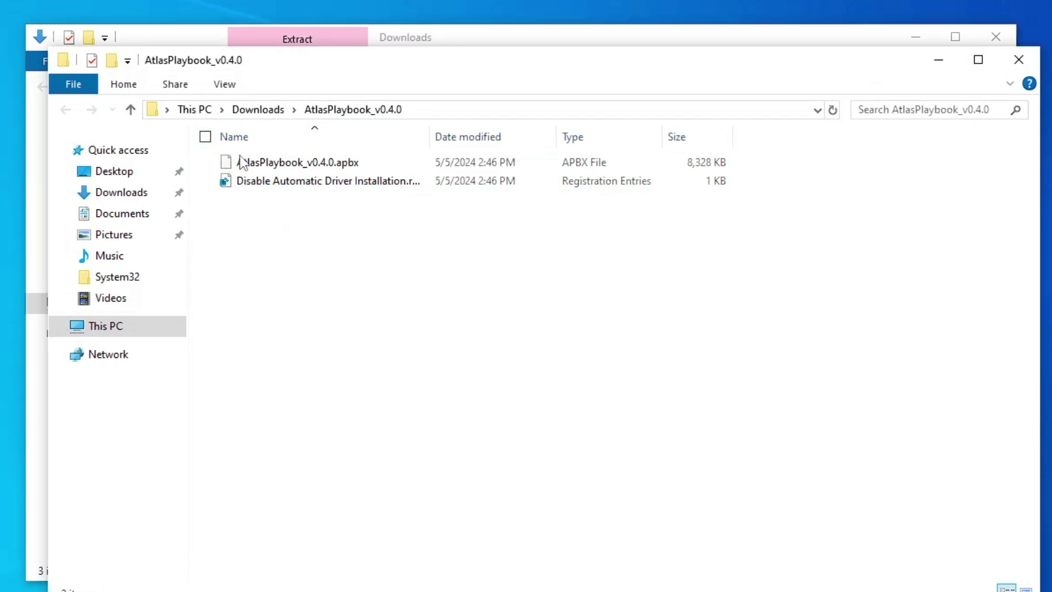
Merge the Disable Automatic Driver Installation registry file into the registry and close the extracted playbook folder
{"action": "double_click", "coordinate": [386, 182]}
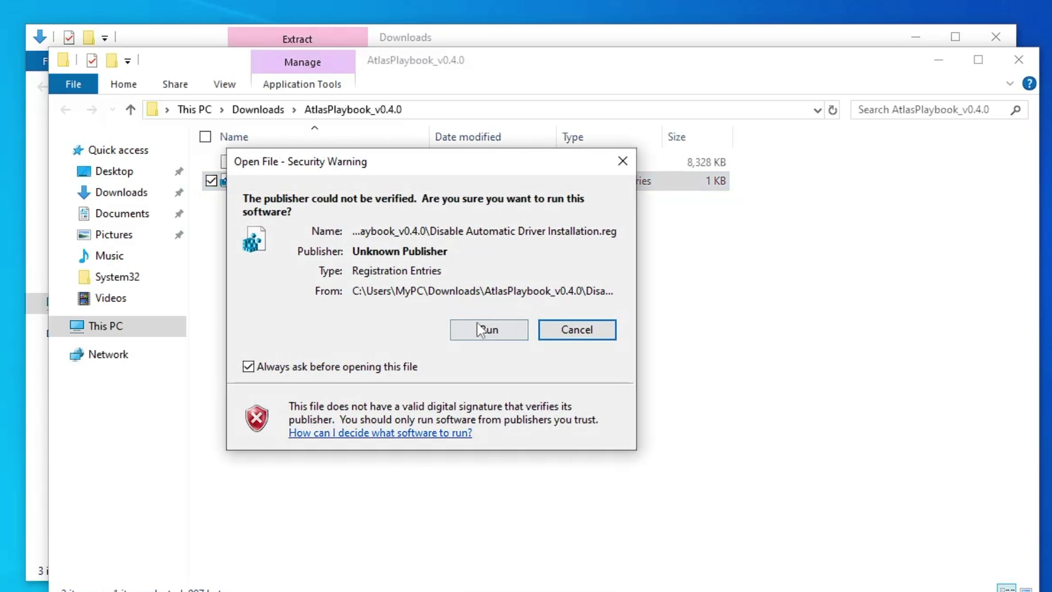
{"action": "left_click", "coordinate": [478, 327]}
{"action": "left_click", "coordinate": [373, 429]}
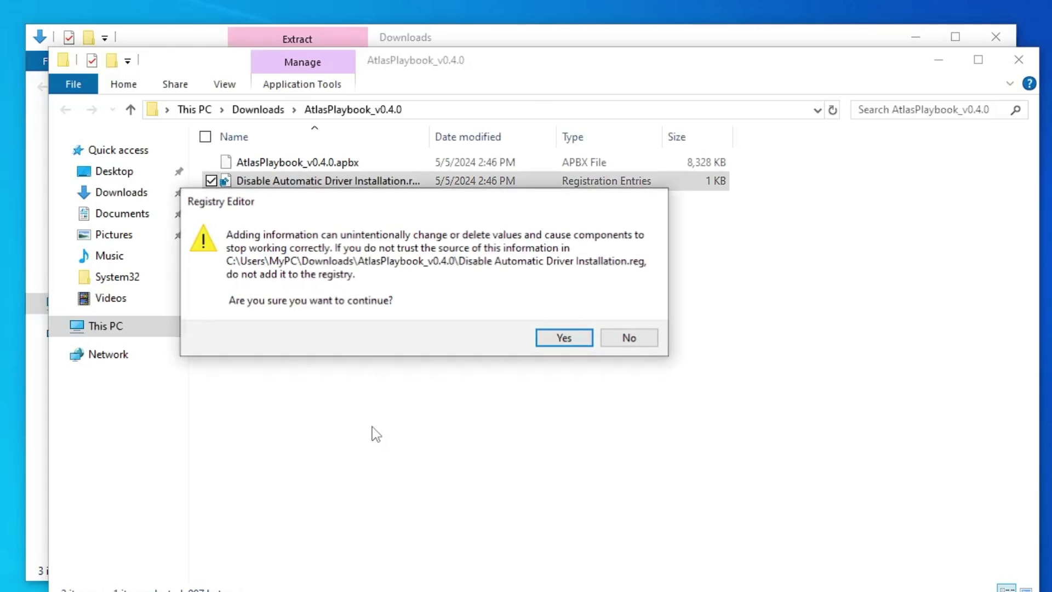
{"action": "left_click", "coordinate": [565, 338]}
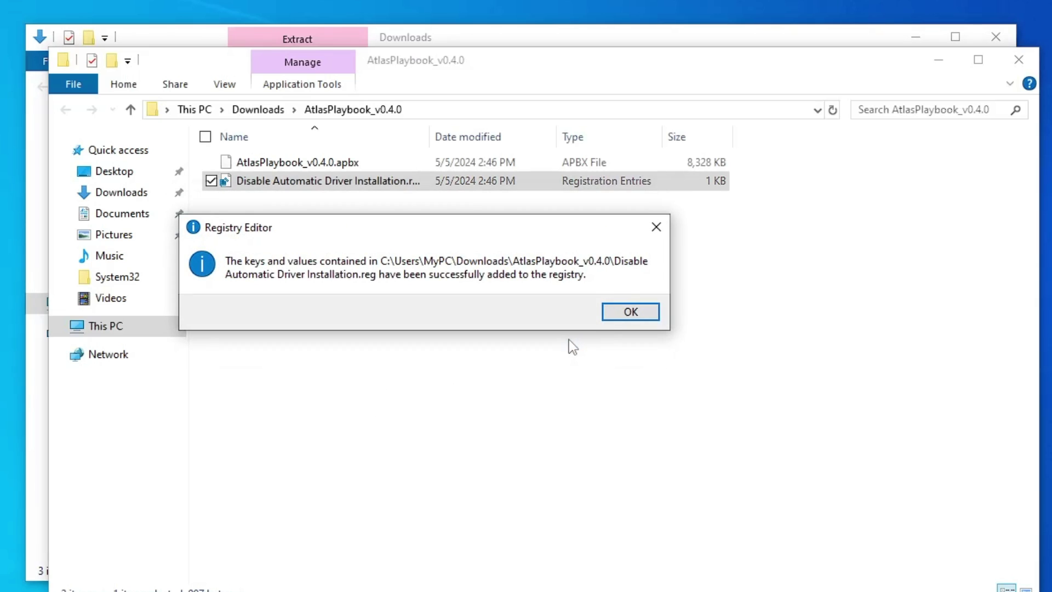
{"action": "left_click", "coordinate": [625, 317]}
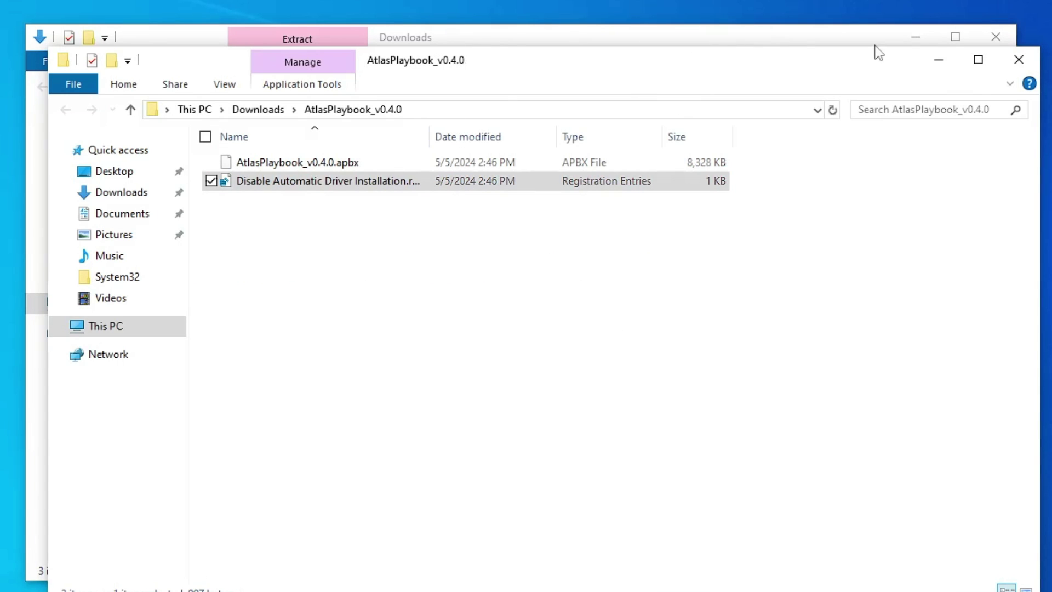
{"action": "left_click", "coordinate": [1019, 61]}
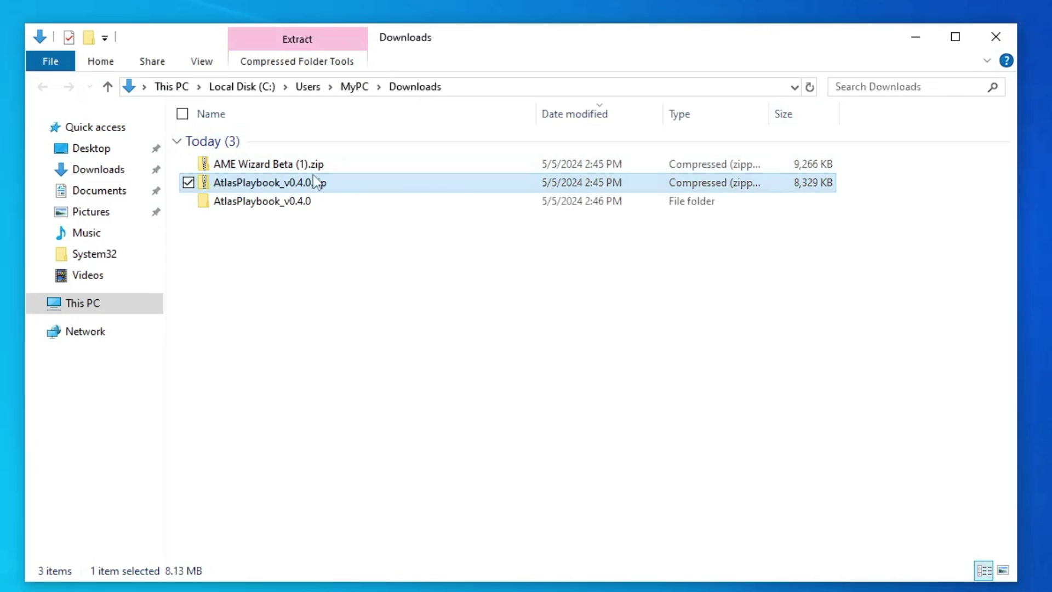
Extract AME Wizard Beta (1).zip to the default destination and launch AME Wizard Beta.exe, allowing it to make changes
{"action": "left_click", "coordinate": [260, 167]}
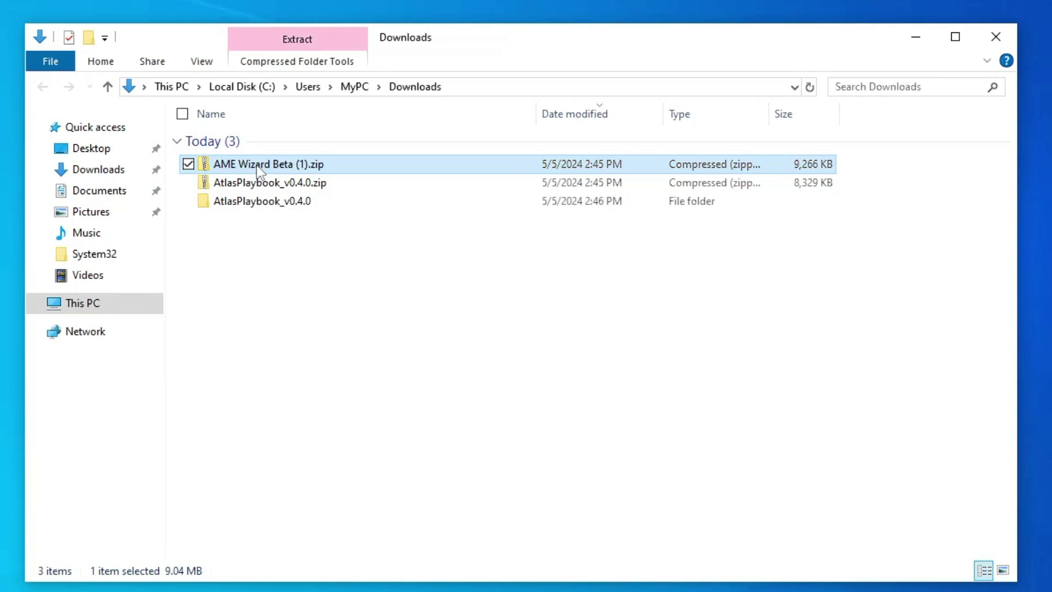
{"action": "right_click", "coordinate": [258, 168]}
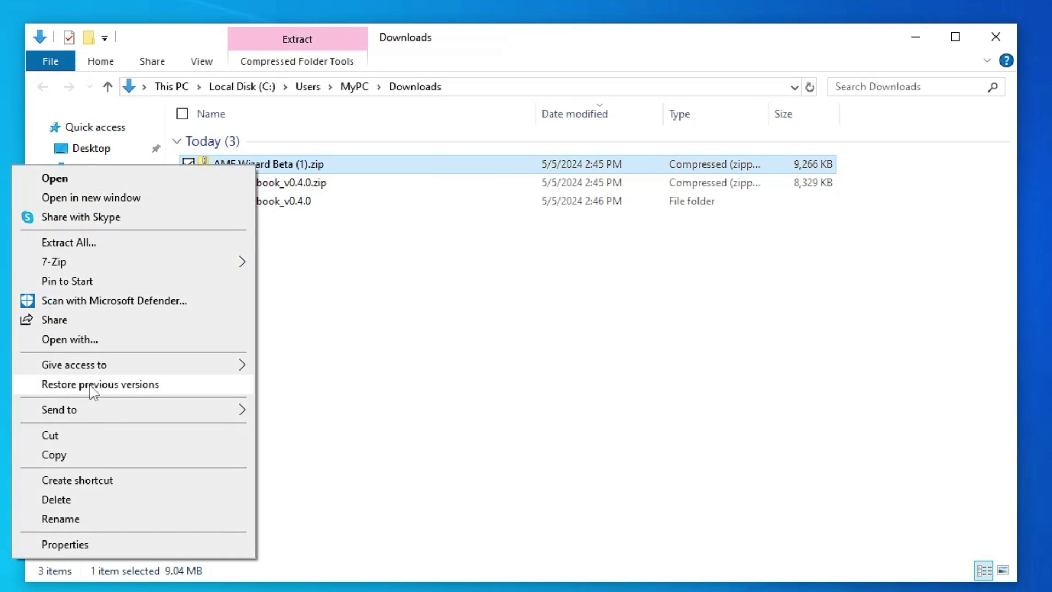
{"action": "left_click", "coordinate": [109, 244]}
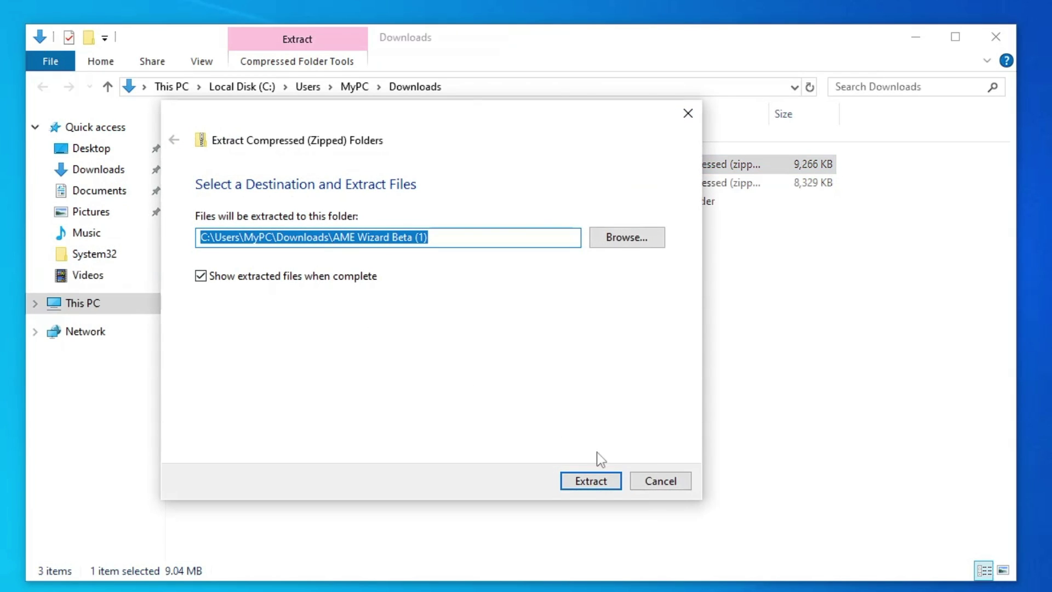
{"action": "left_click", "coordinate": [611, 478]}
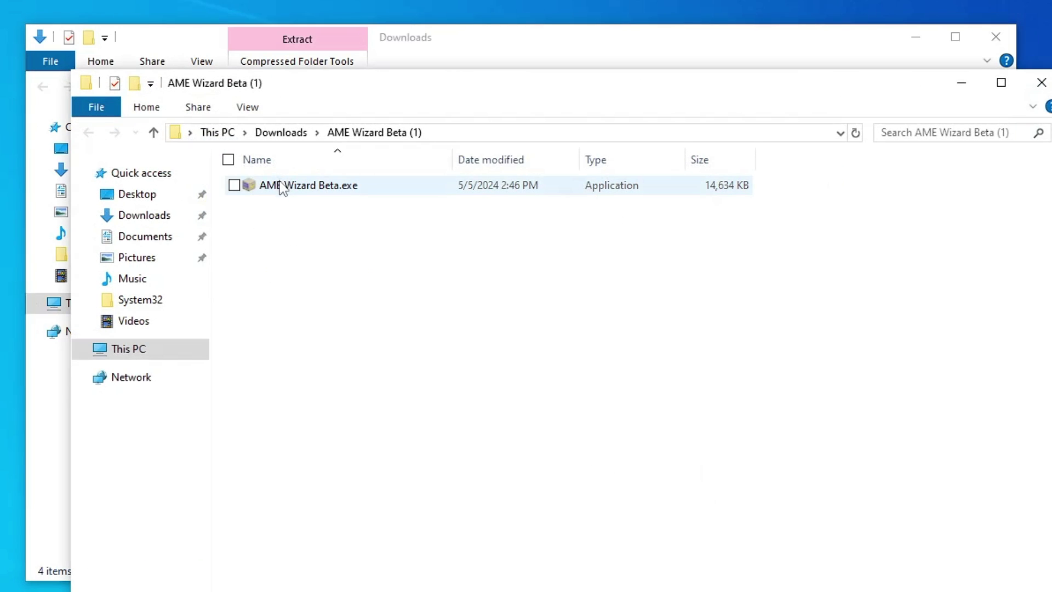
{"action": "double_click", "coordinate": [345, 192]}
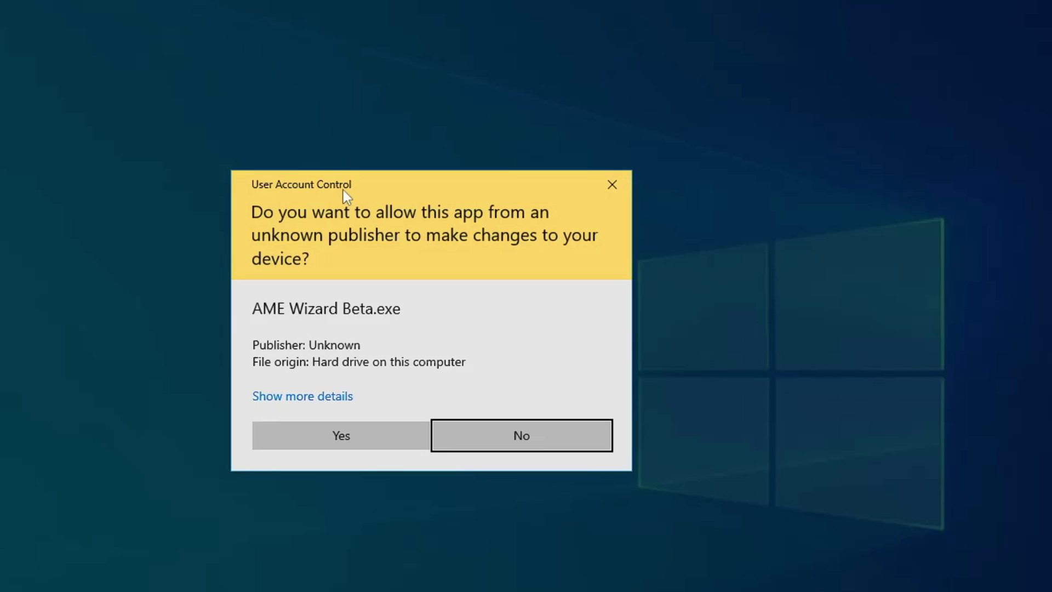
{"action": "left_click", "coordinate": [351, 446]}
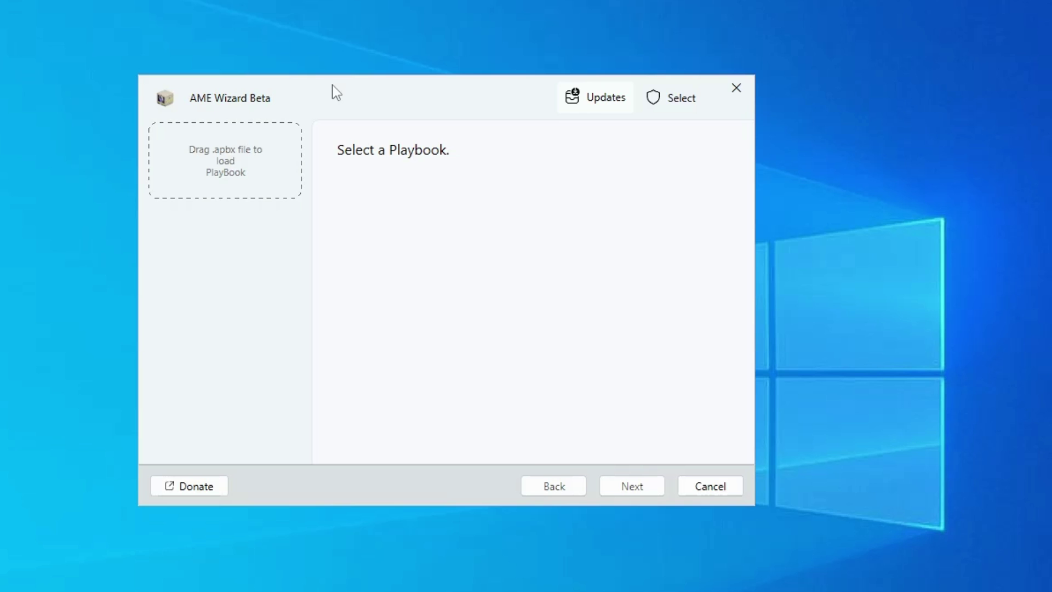
Load AtlasPlaybook_v0.4.0.apbx from the AtlasPlaybook_v0.4.0 folder in Downloads as the wizard's playbook
{"action": "left_click", "coordinate": [245, 156]}
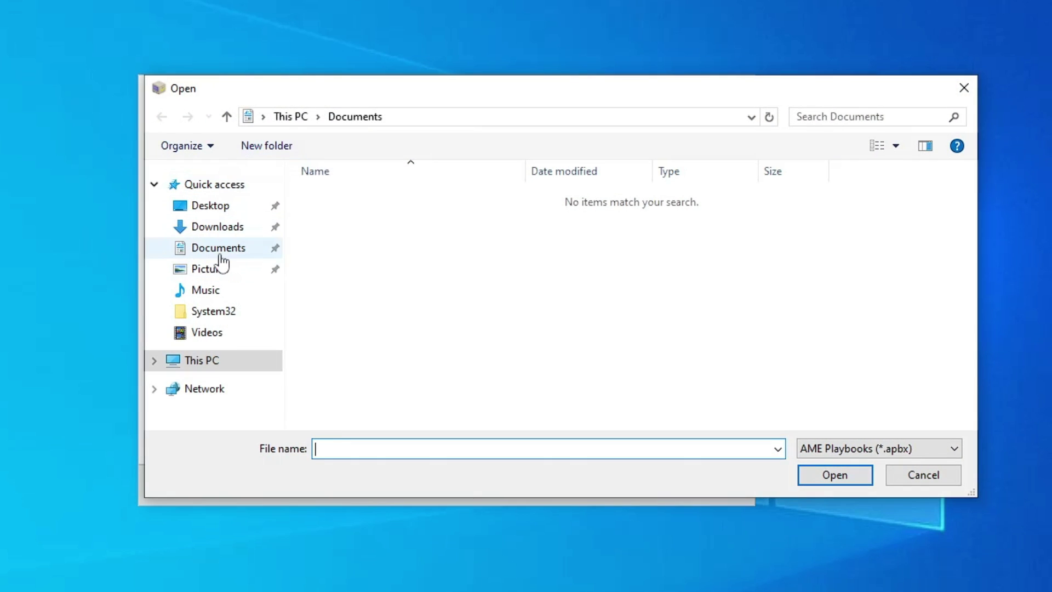
{"action": "left_click", "coordinate": [221, 229]}
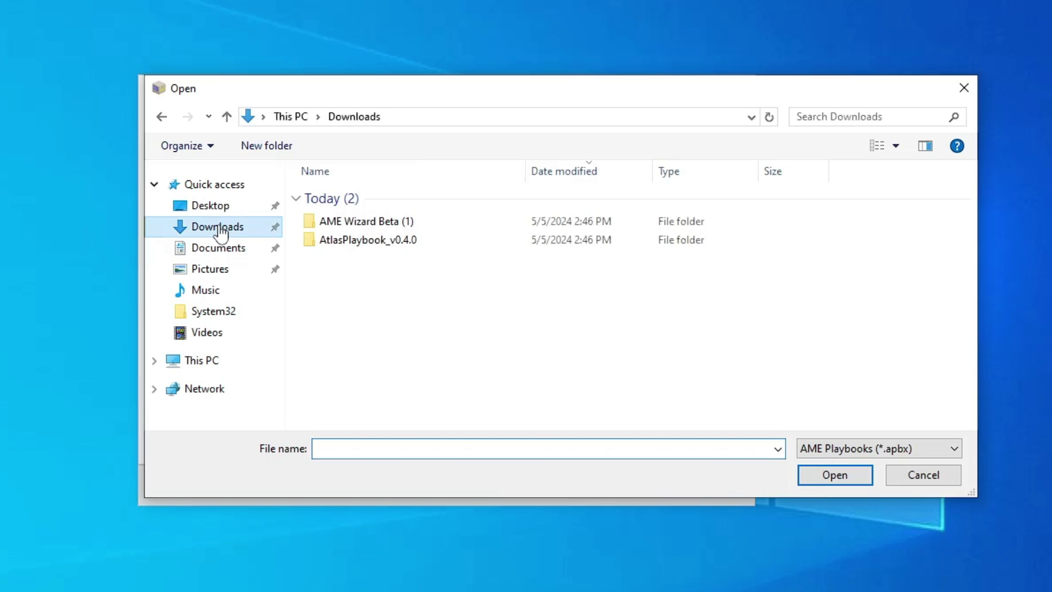
{"action": "double_click", "coordinate": [386, 241]}
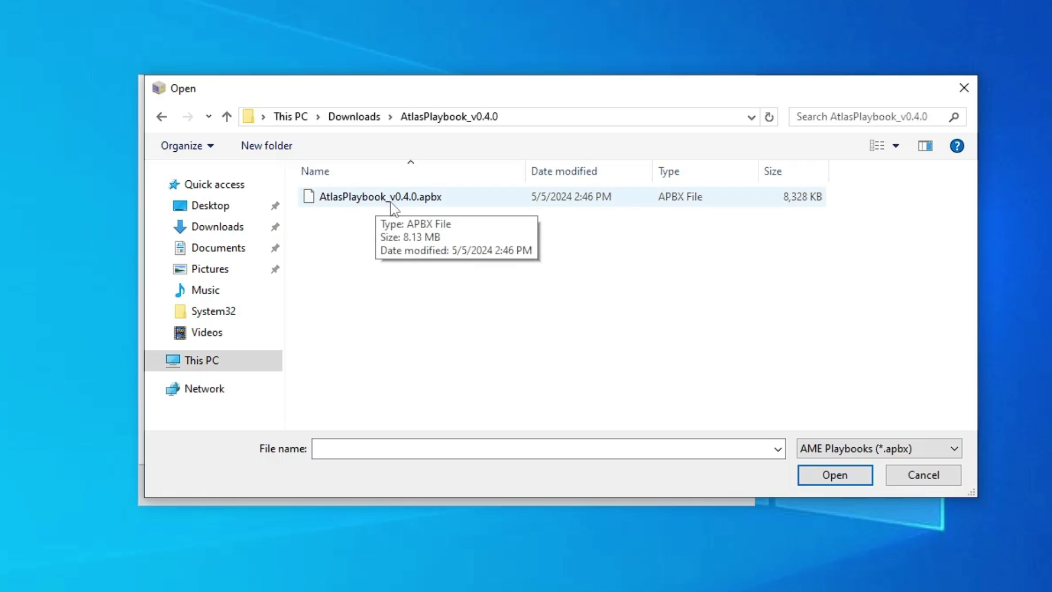
{"action": "left_click", "coordinate": [437, 202]}
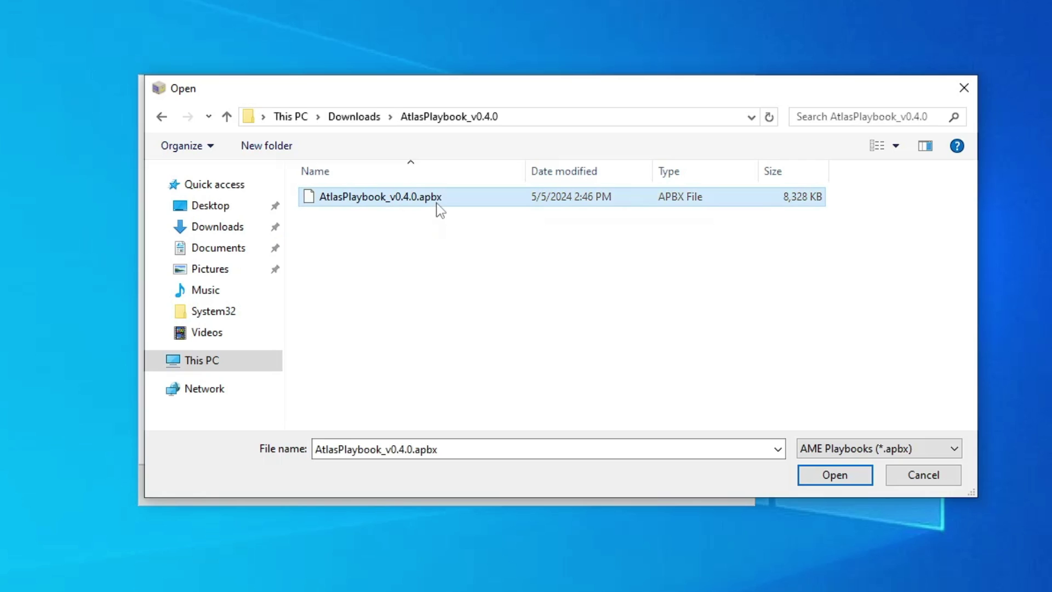
{"action": "left_click", "coordinate": [834, 481]}
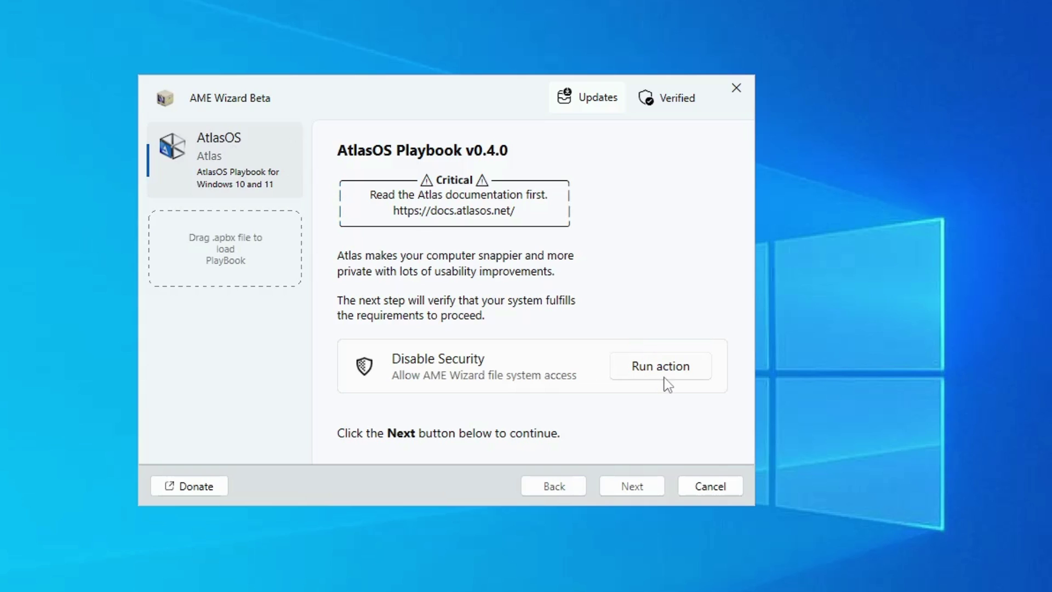
Run the Disable Security action, turn off all four Windows Security protections, and close the action's window
{"action": "left_click", "coordinate": [662, 367]}
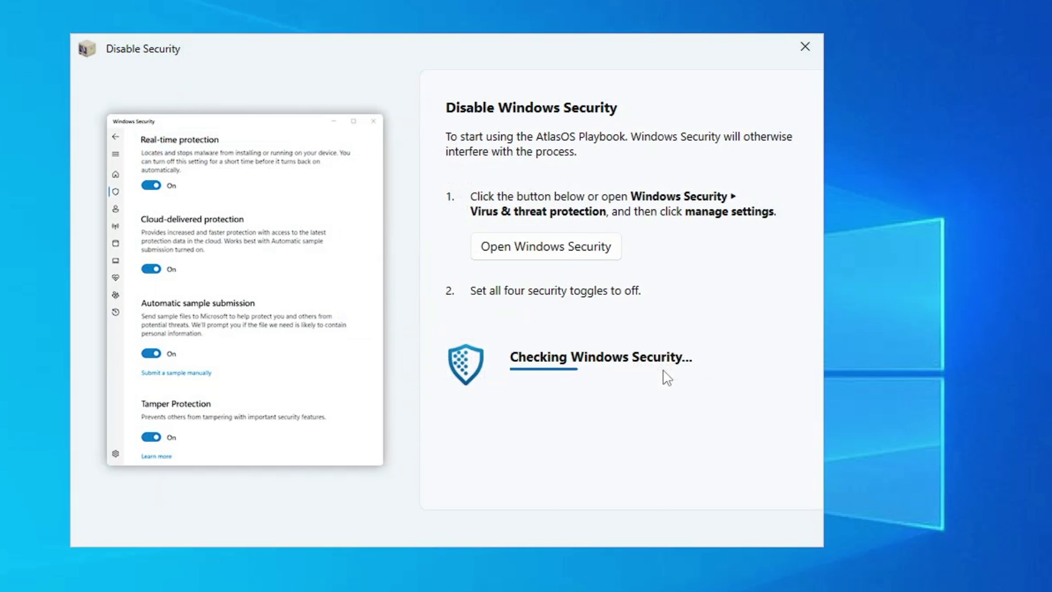
{"action": "left_click", "coordinate": [563, 255]}
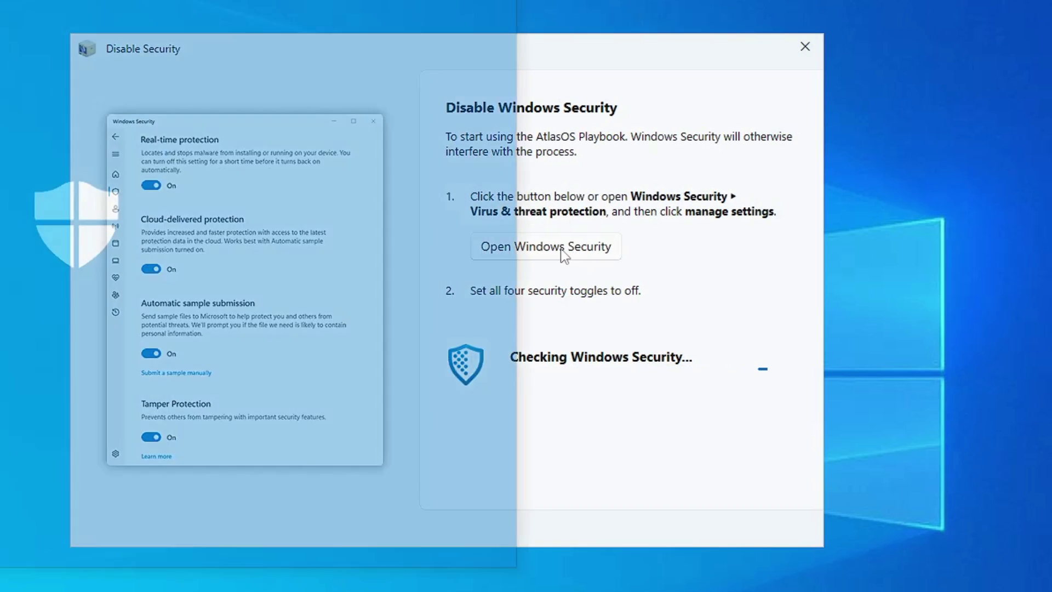
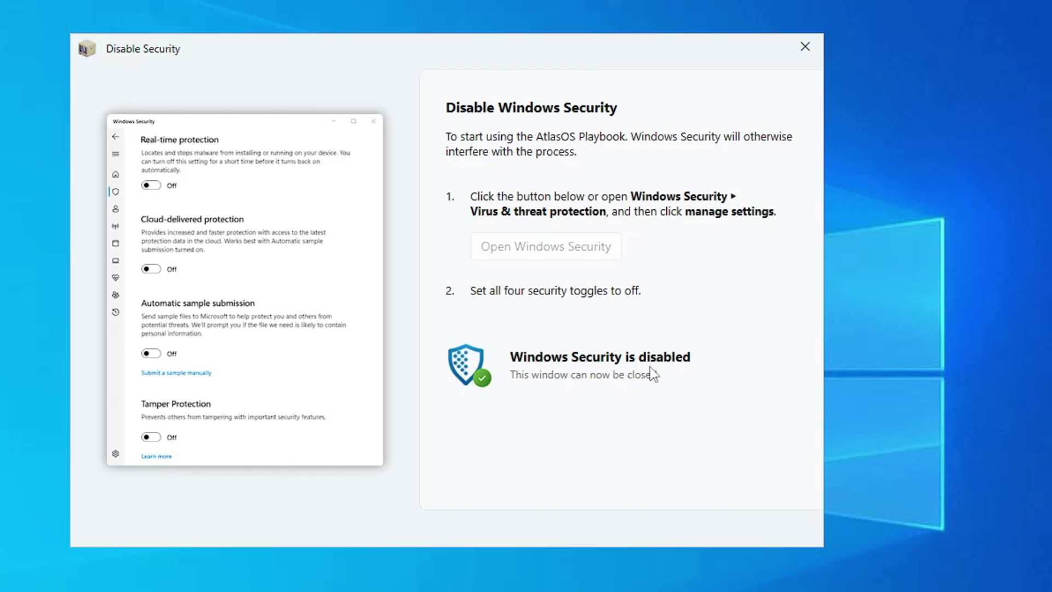
{"action": "left_click", "coordinate": [804, 48]}
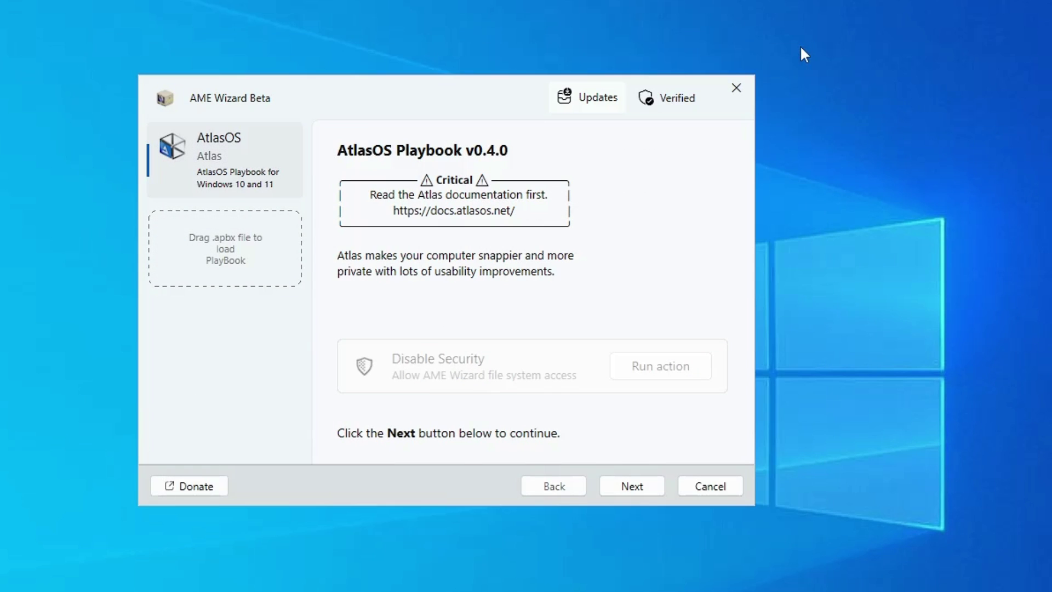
Proceed through the playbook's requirements check and accept the AME Wizard license agreements
{"action": "left_click", "coordinate": [632, 486]}
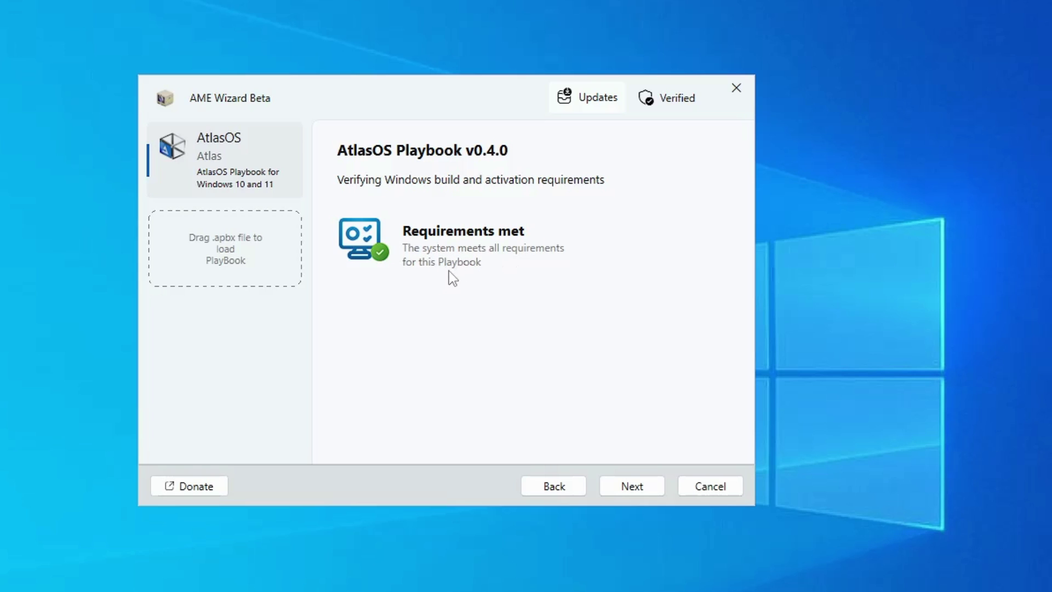
{"action": "left_click", "coordinate": [632, 487]}
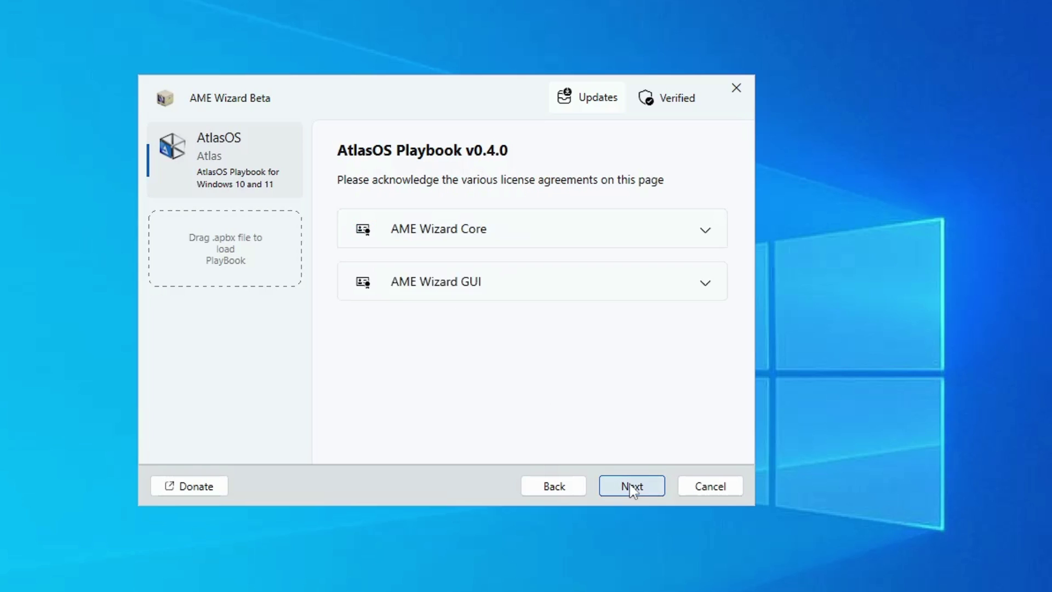
{"action": "scroll", "coordinate": [585, 329], "scroll_direction": "down", "scroll_amount": 10}
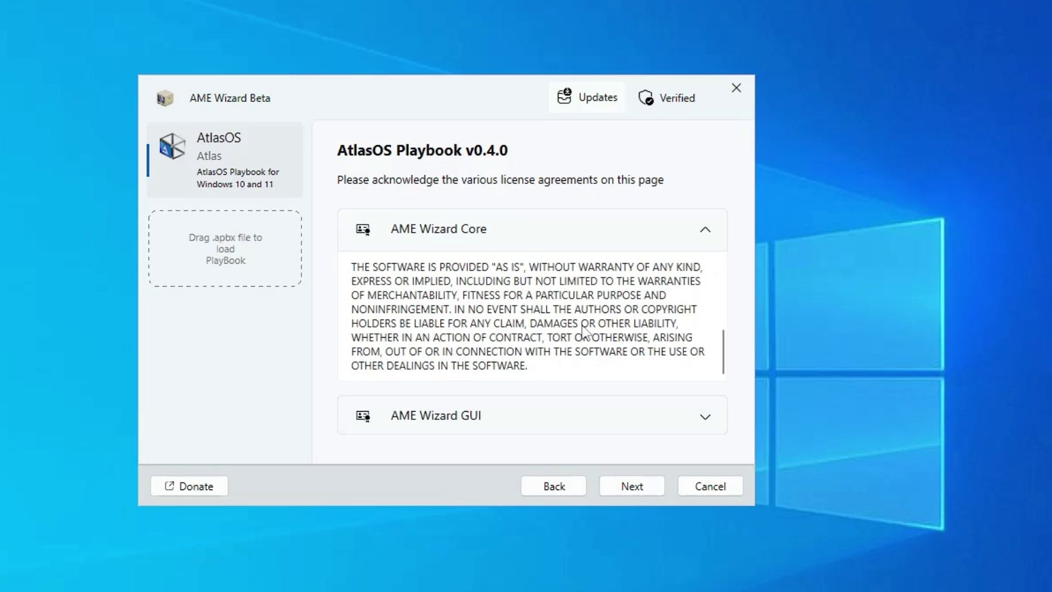
{"action": "left_click", "coordinate": [632, 487]}
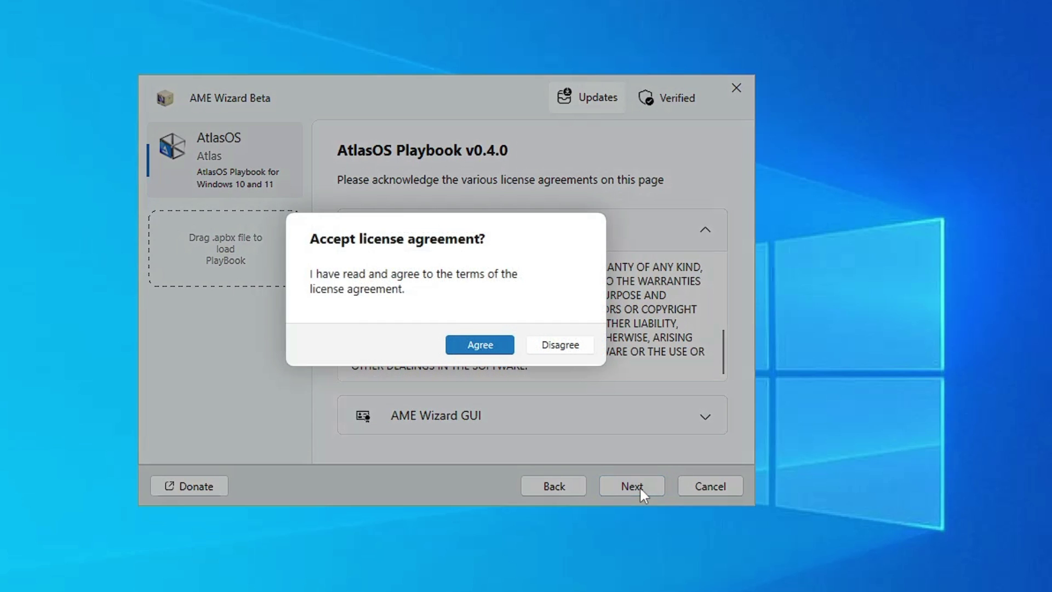
{"action": "left_click", "coordinate": [496, 351]}
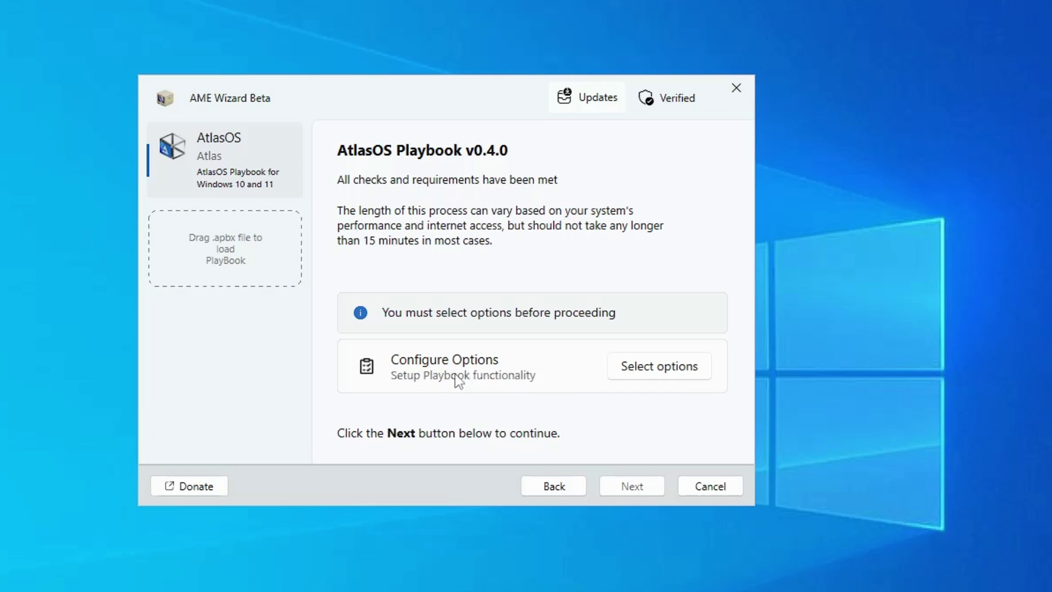
Configure the playbook options to keep Defender enabled, use Default Windows Mitigations and disable Core Isolation
{"action": "left_click", "coordinate": [668, 366]}
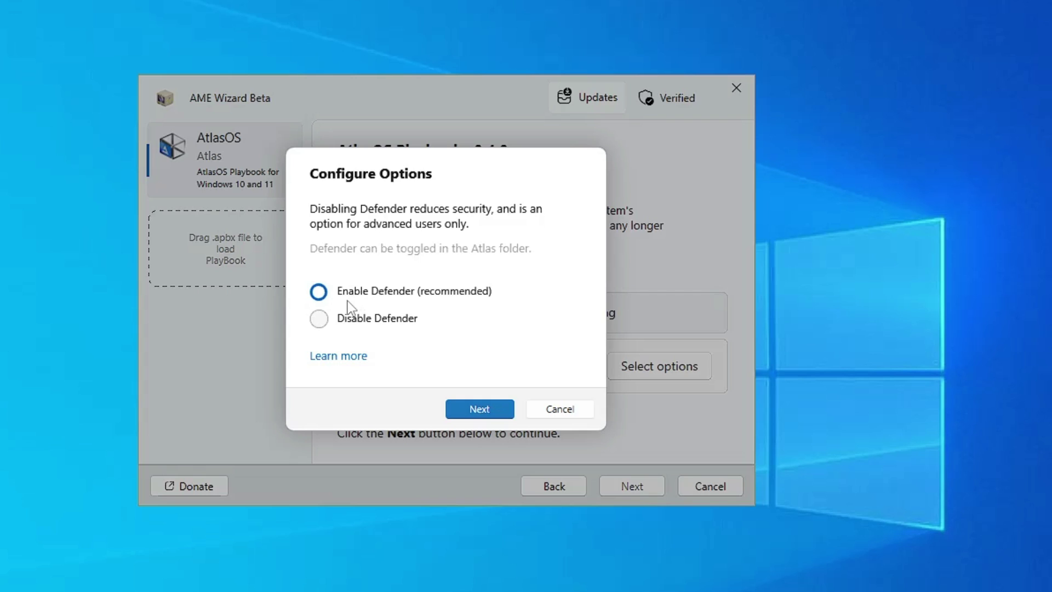
{"action": "left_click", "coordinate": [480, 410]}
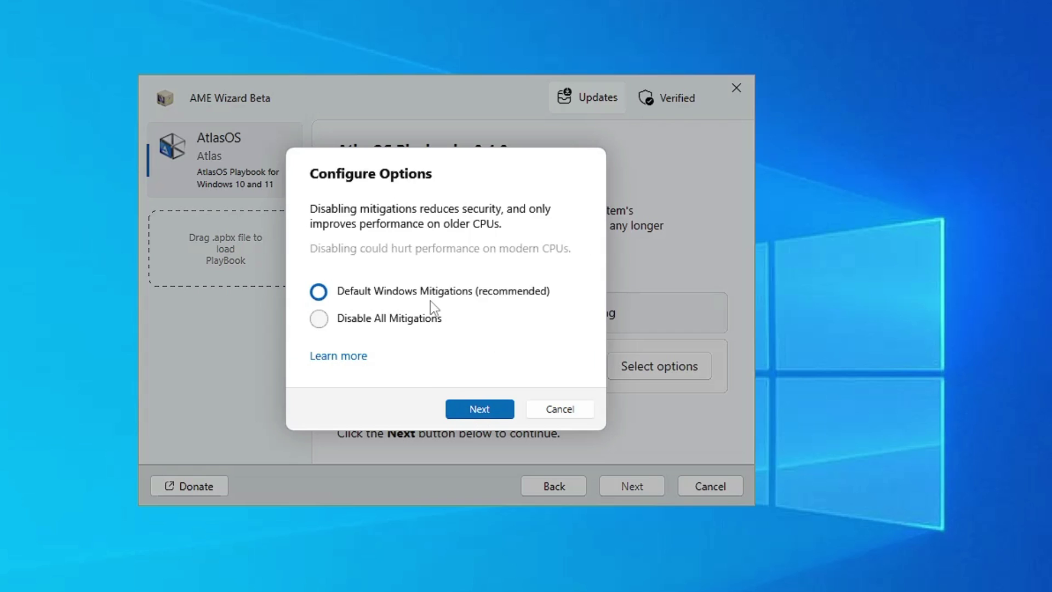
{"action": "left_click", "coordinate": [492, 410]}
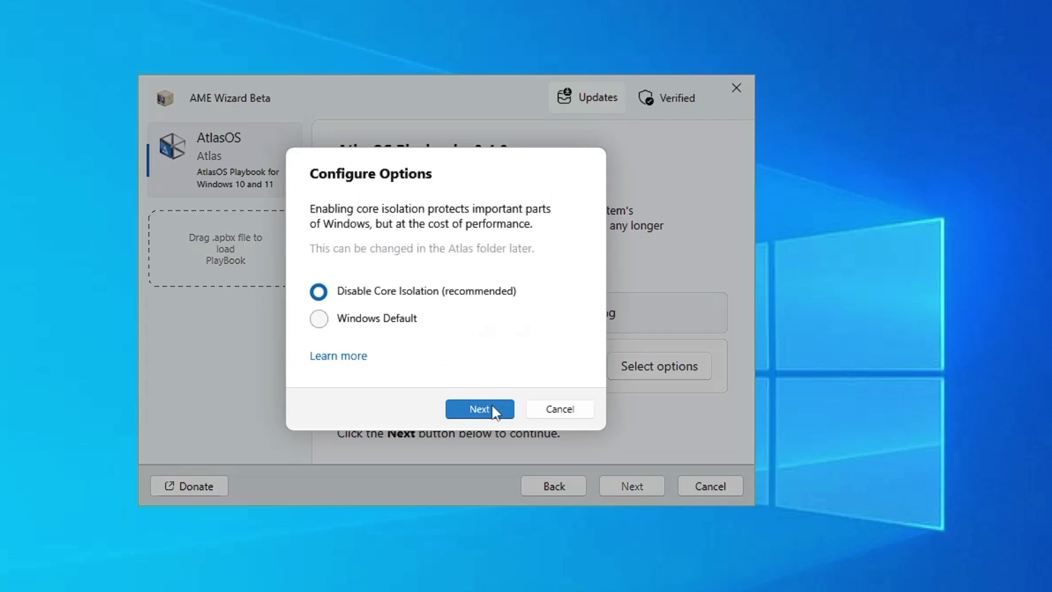
{"action": "left_click", "coordinate": [362, 297]}
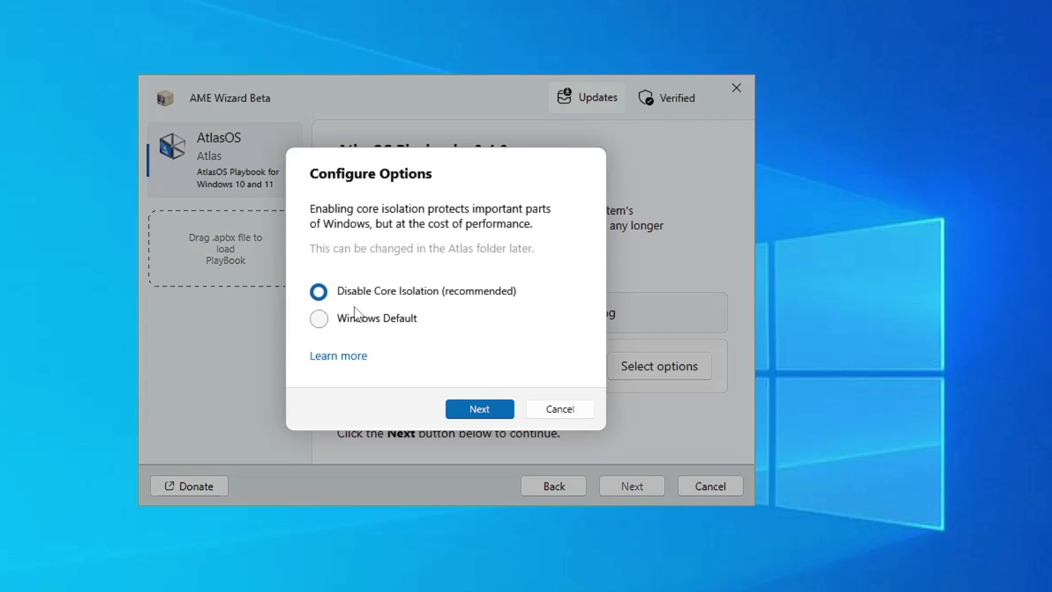
{"action": "left_click", "coordinate": [479, 411]}
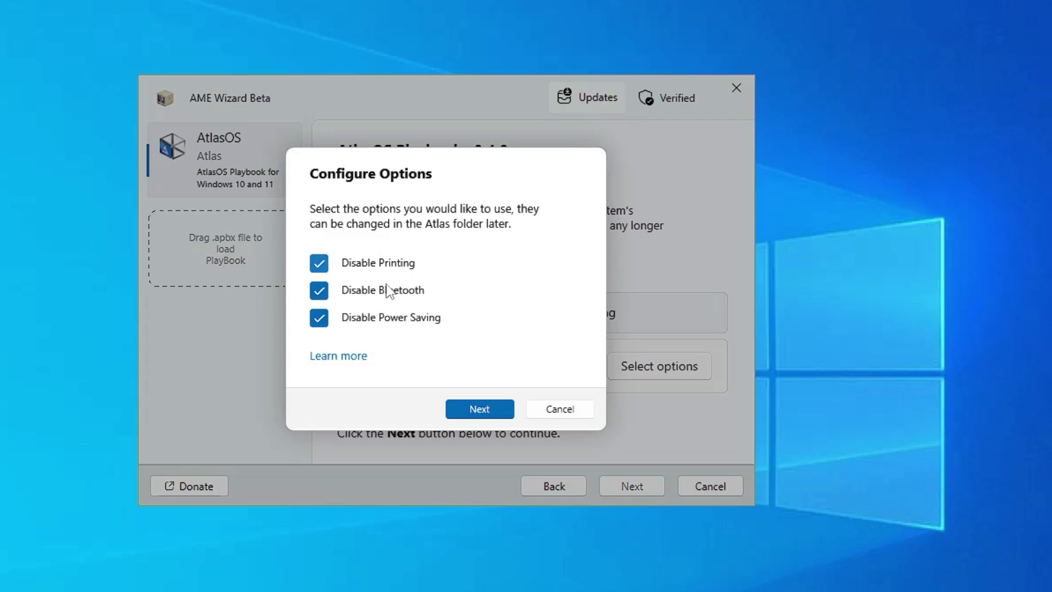
Deselect Disable Printing, Disable Bluetooth and Disable Hibernation, keeping the power saving, automatic updates and Snipping Tool options selected
{"action": "left_click", "coordinate": [319, 263]}
{"action": "left_click", "coordinate": [319, 290]}
{"action": "left_click", "coordinate": [472, 409]}
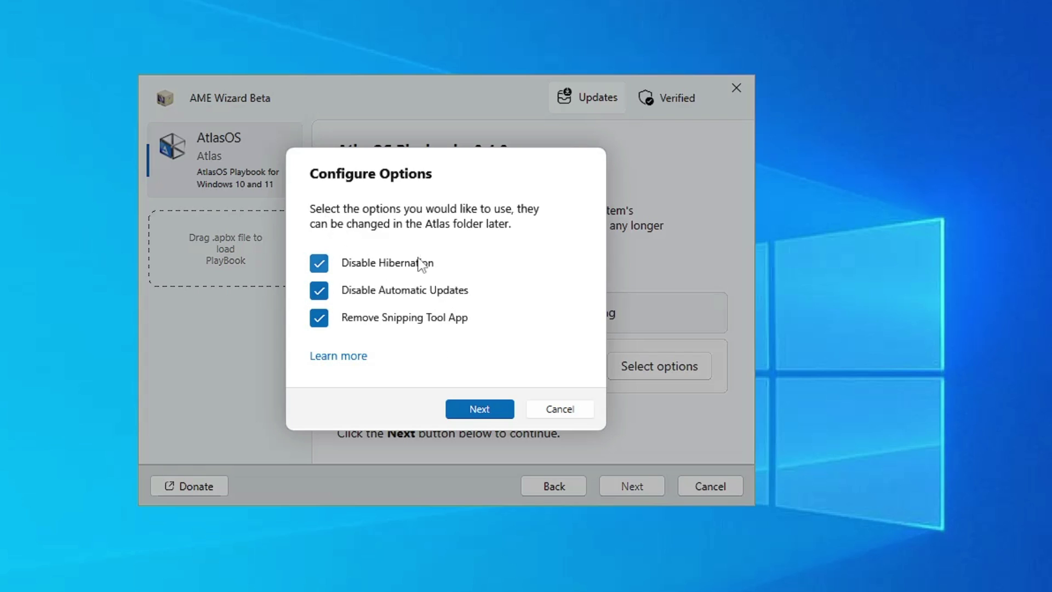
{"action": "left_click", "coordinate": [325, 269]}
{"action": "left_click", "coordinate": [490, 419]}
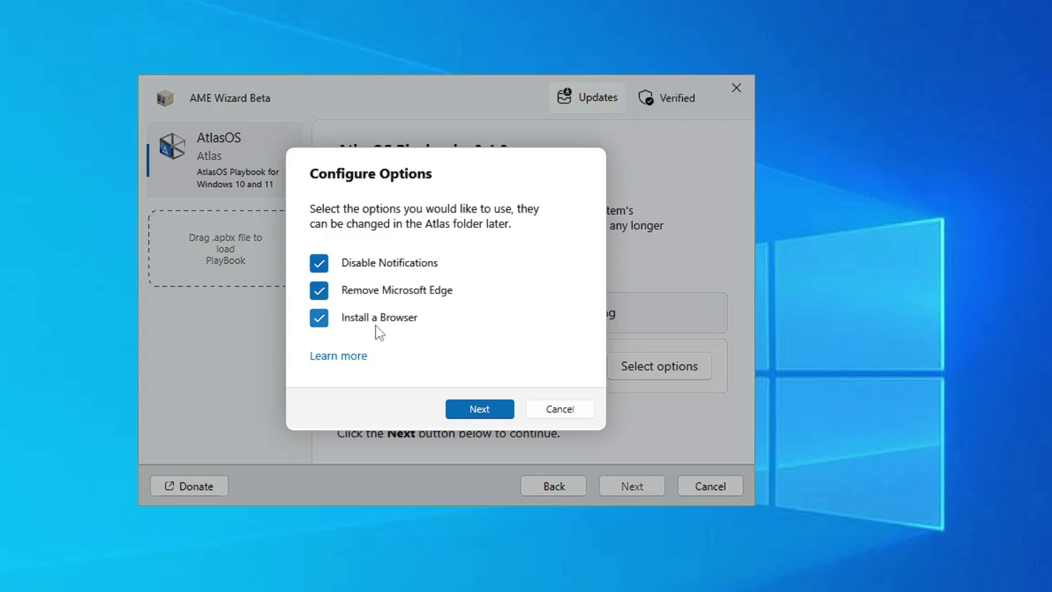
Keep notifications disabled and Microsoft Edge removal selected, choose Chrome as the browser to install, and start the playbook installation
{"action": "left_click", "coordinate": [475, 408]}
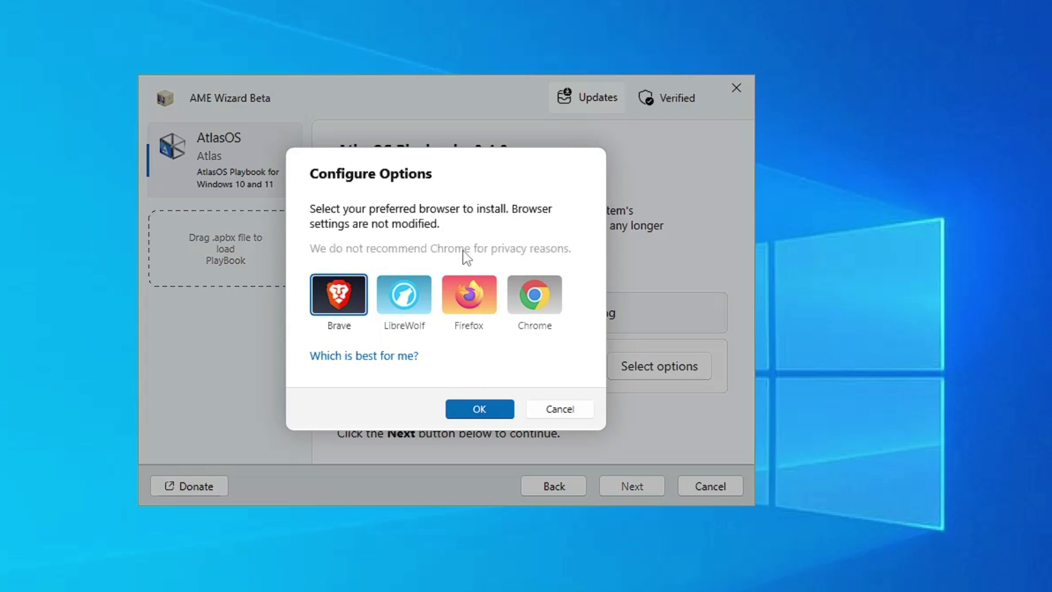
{"action": "left_click", "coordinate": [526, 300]}
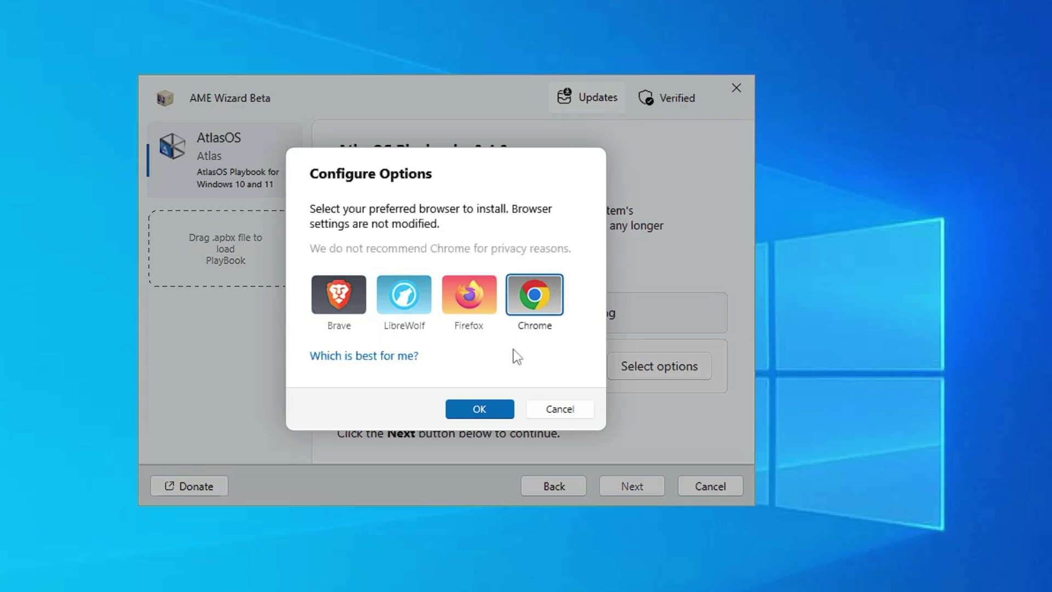
{"action": "left_click", "coordinate": [498, 409]}
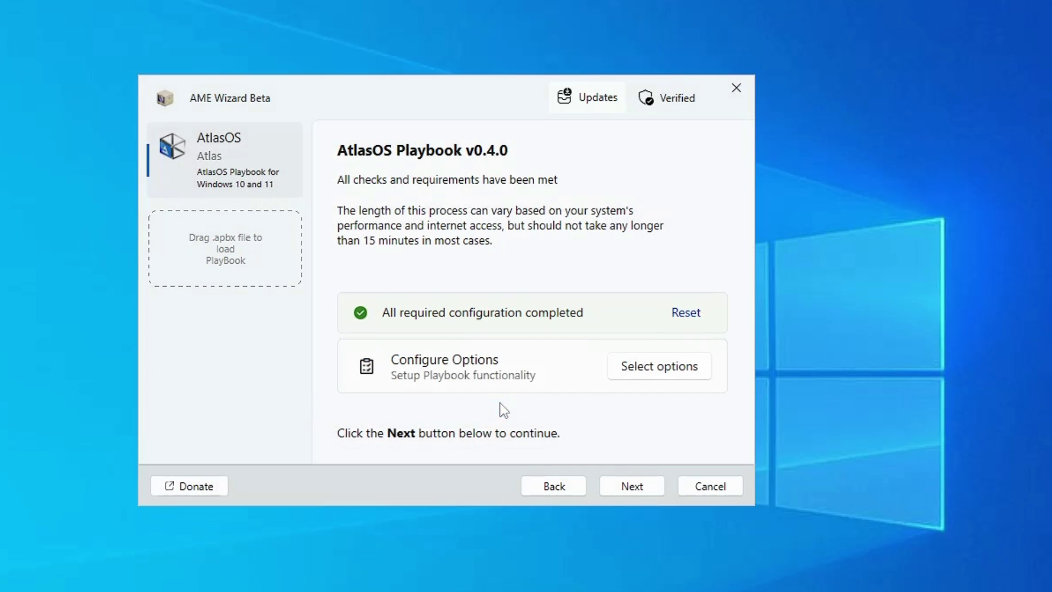
{"action": "left_click", "coordinate": [632, 487]}
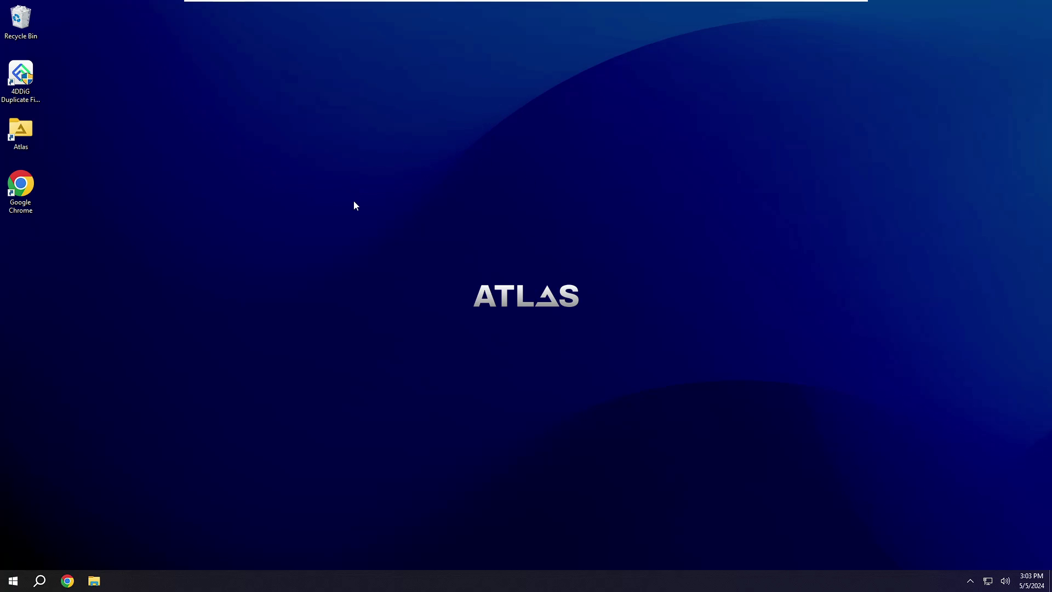
Refresh the Atlas desktop
{"action": "right_click", "coordinate": [421, 172]}
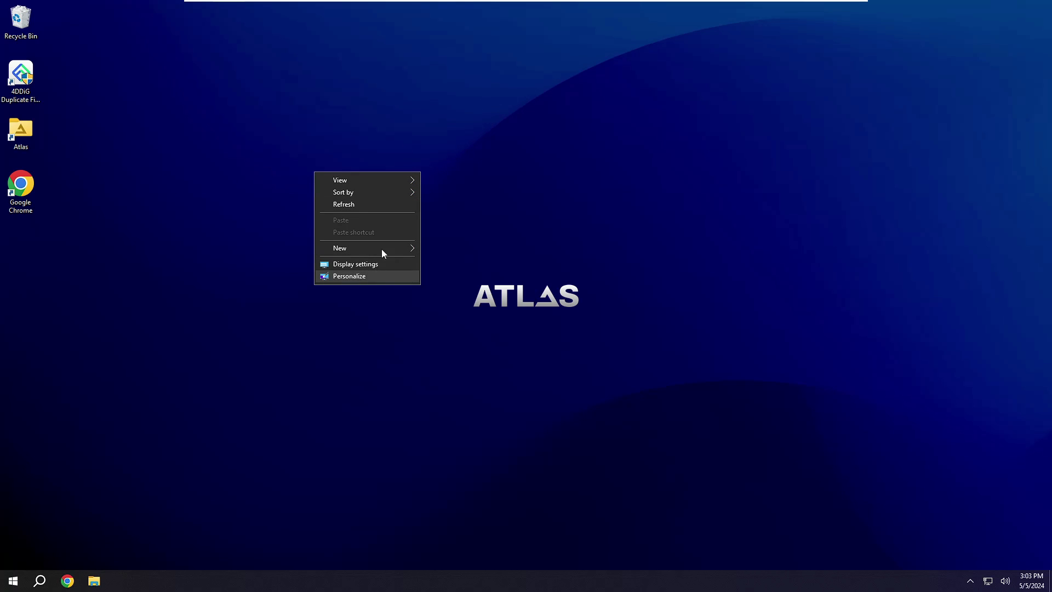
{"action": "left_click", "coordinate": [514, 126]}
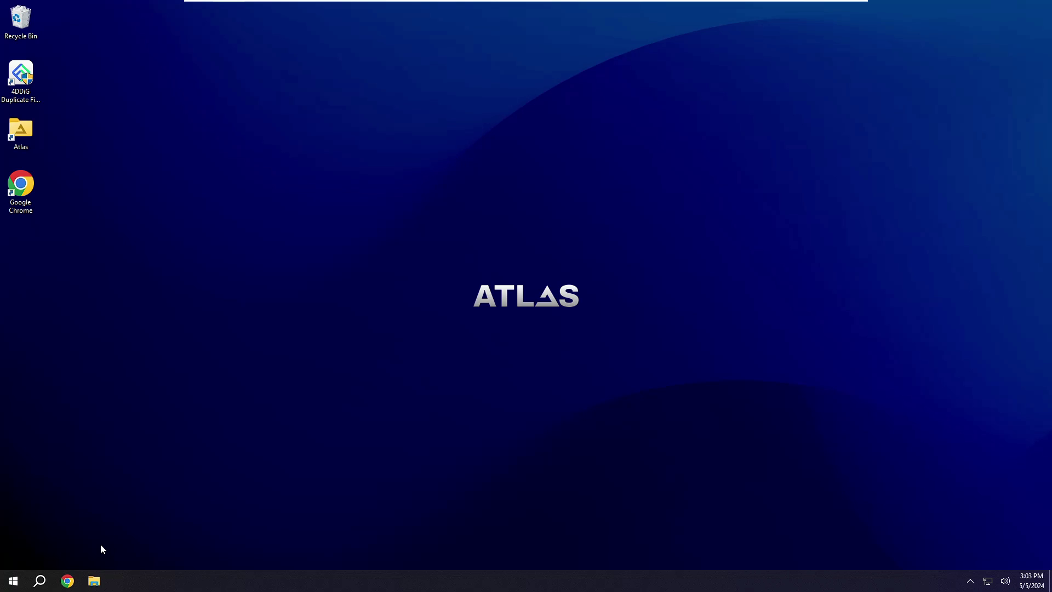
{"action": "right_click", "coordinate": [415, 143]}
{"action": "left_click", "coordinate": [380, 172]}
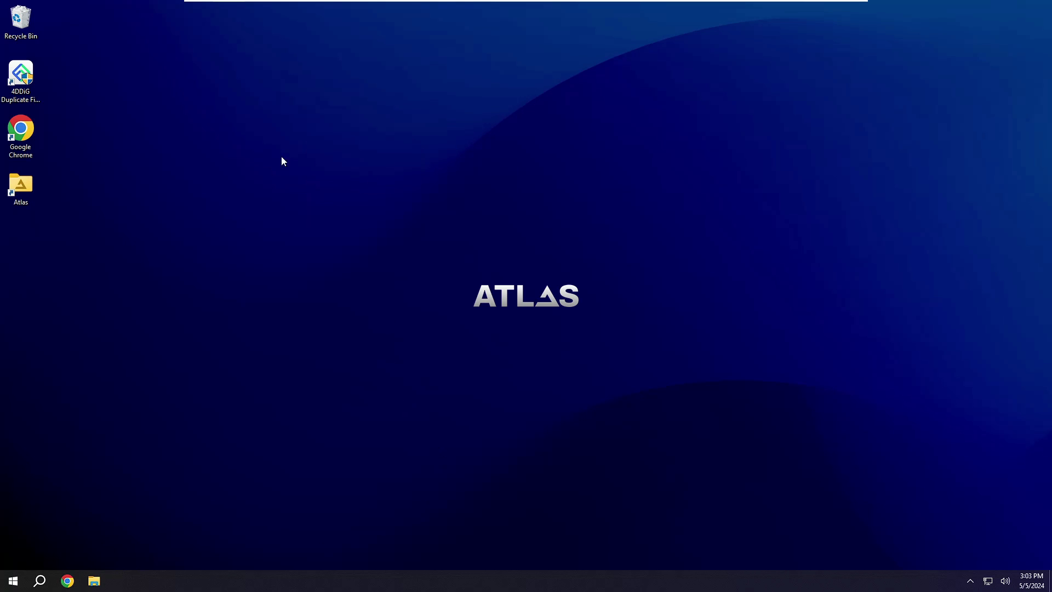
Check the Downloads and Pictures folders in File Explorer, and close the window
{"action": "left_click", "coordinate": [93, 582]}
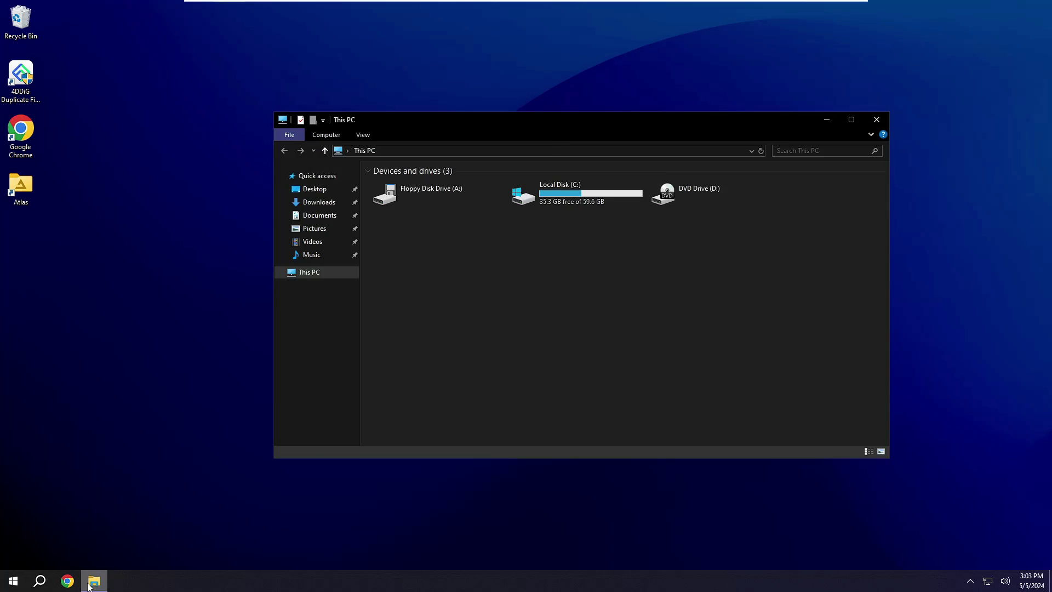
{"action": "left_click", "coordinate": [323, 203]}
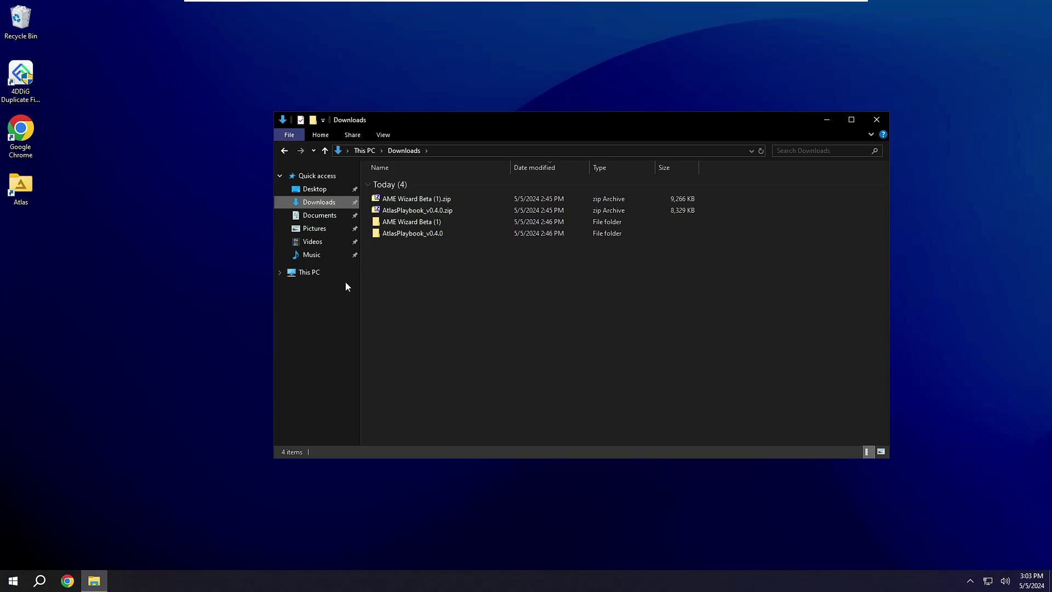
{"action": "left_click", "coordinate": [314, 229]}
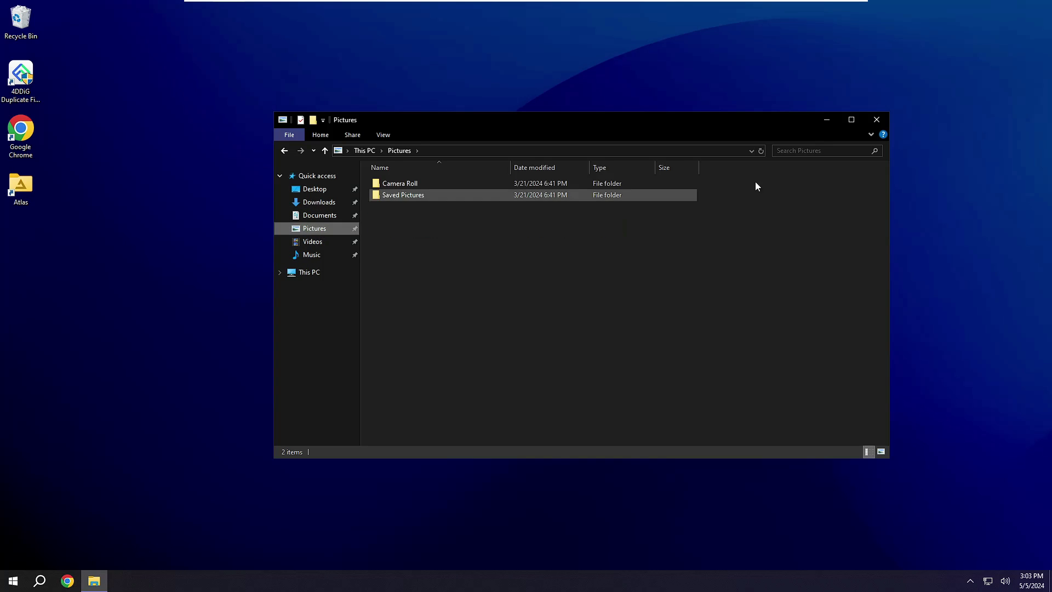
{"action": "left_click", "coordinate": [877, 119]}
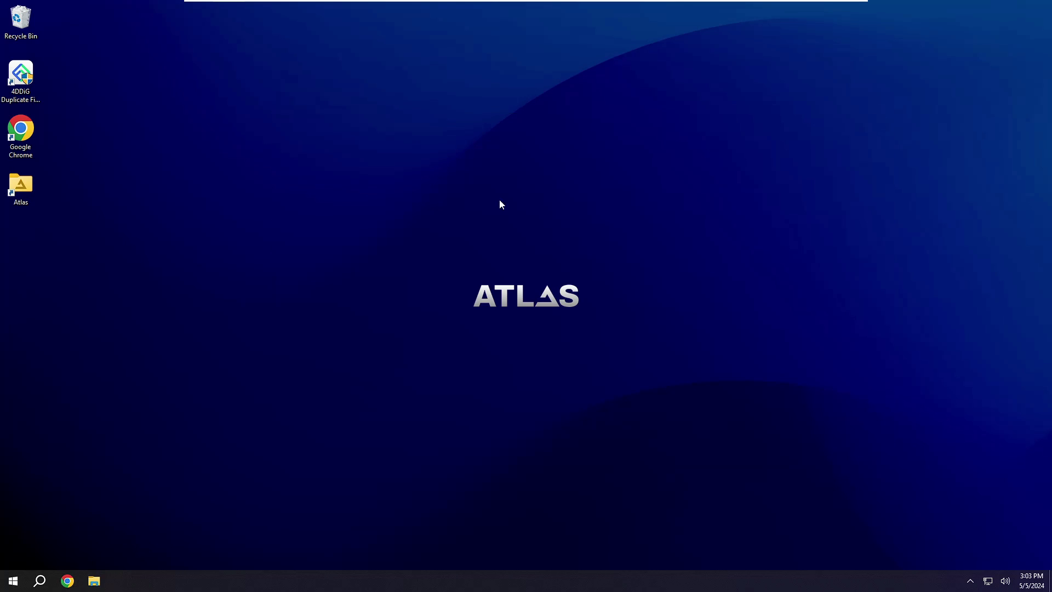
Examine the CPU and memory performance in Task Manager, moving its window aside on the desktop
{"action": "right_click", "coordinate": [14, 580]}
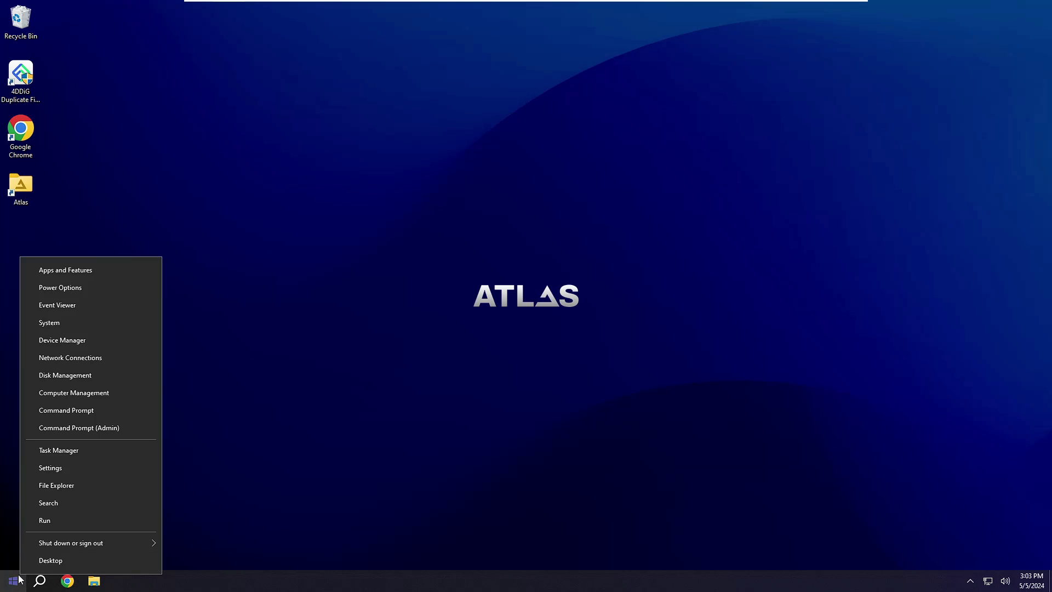
{"action": "left_click", "coordinate": [68, 451]}
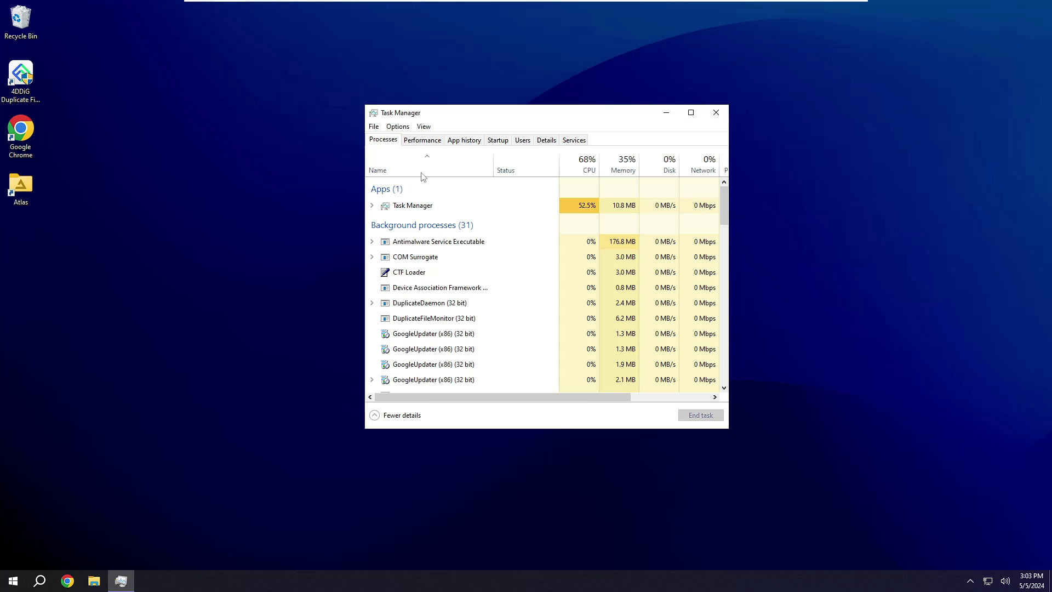
{"action": "left_click", "coordinate": [422, 140]}
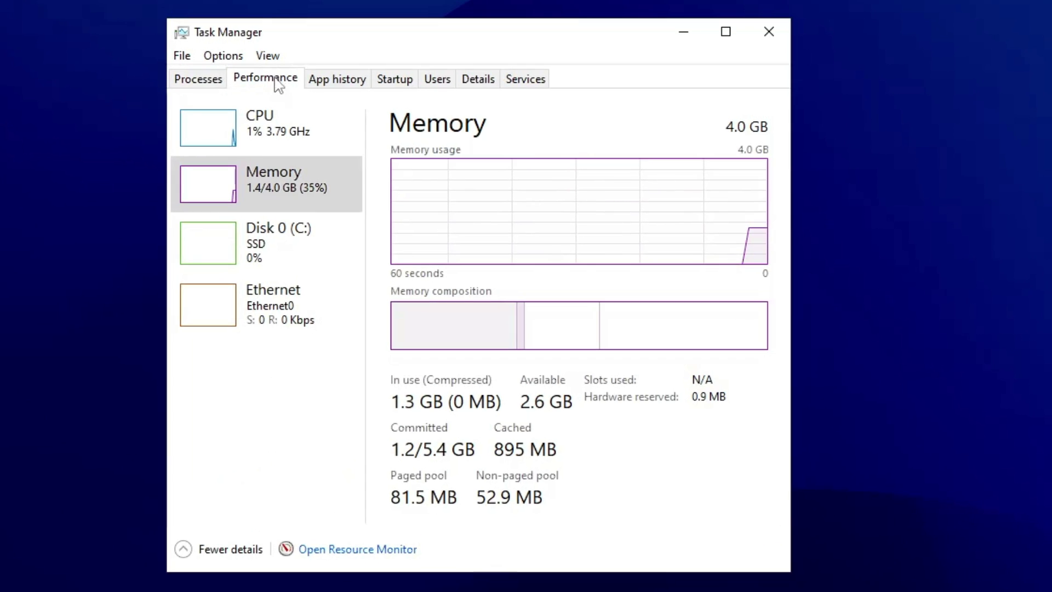
{"action": "left_click", "coordinate": [351, 141]}
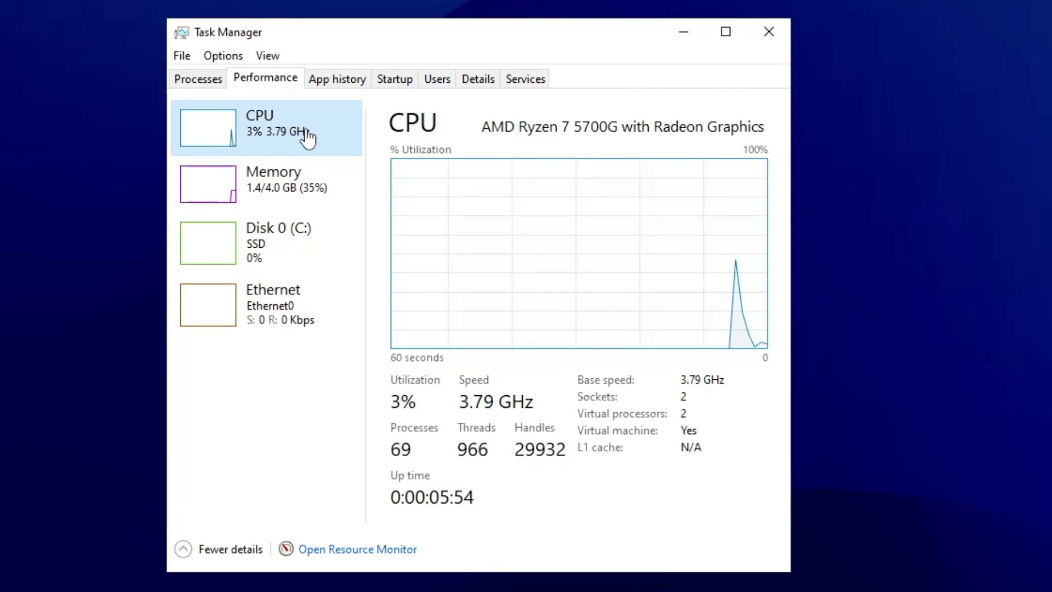
{"action": "left_click_drag", "start_coordinate": [585, 47], "coordinate": [877, 17]}
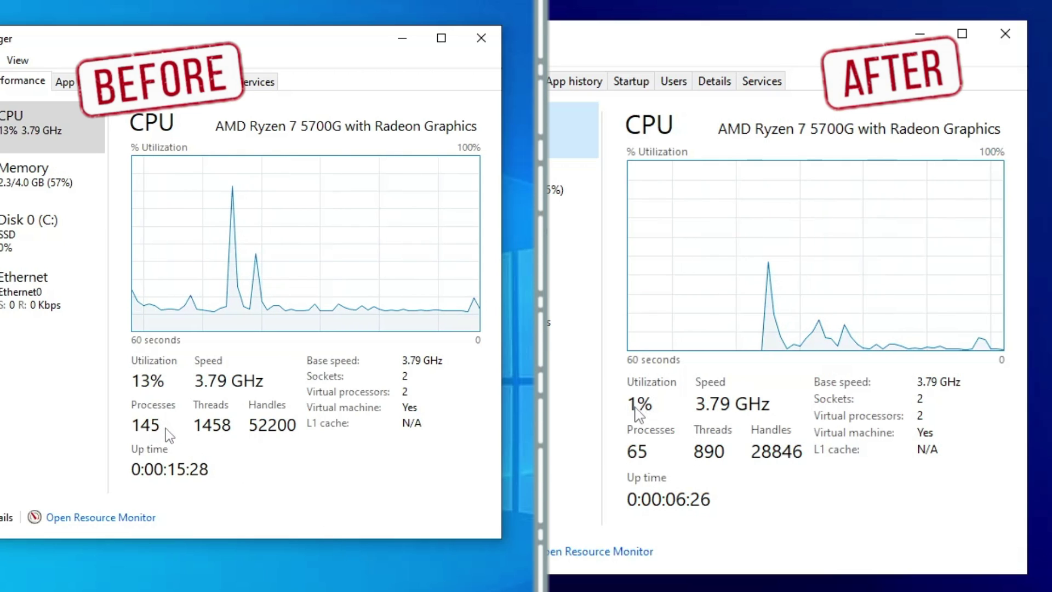
{"action": "left_click", "coordinate": [581, 186]}
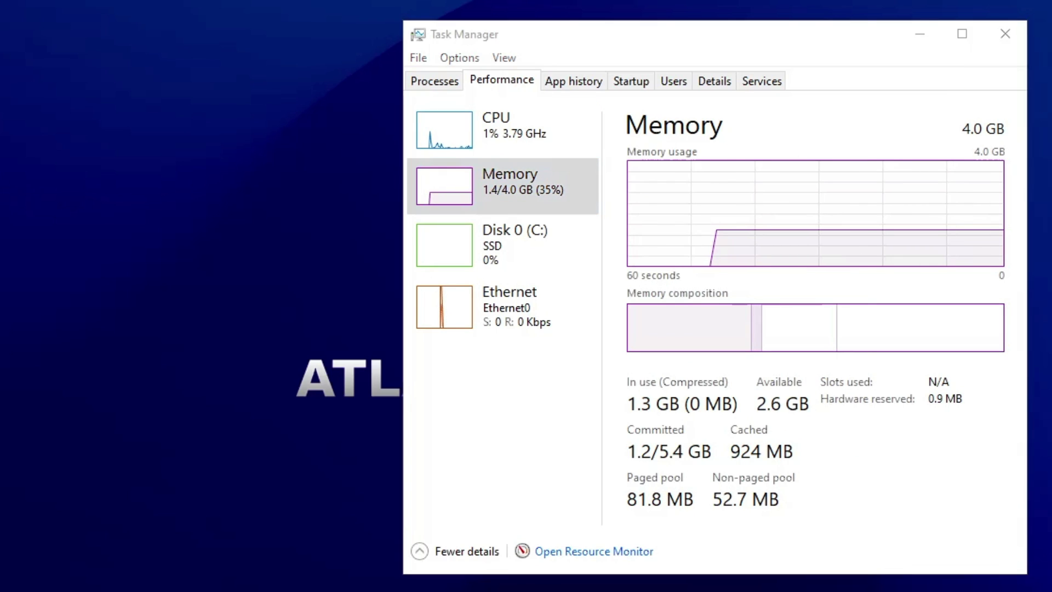
Launch Google Chrome and decline signing in, and close the open Downloads folder and Task Manager windows
{"action": "double_click", "coordinate": [21, 128]}
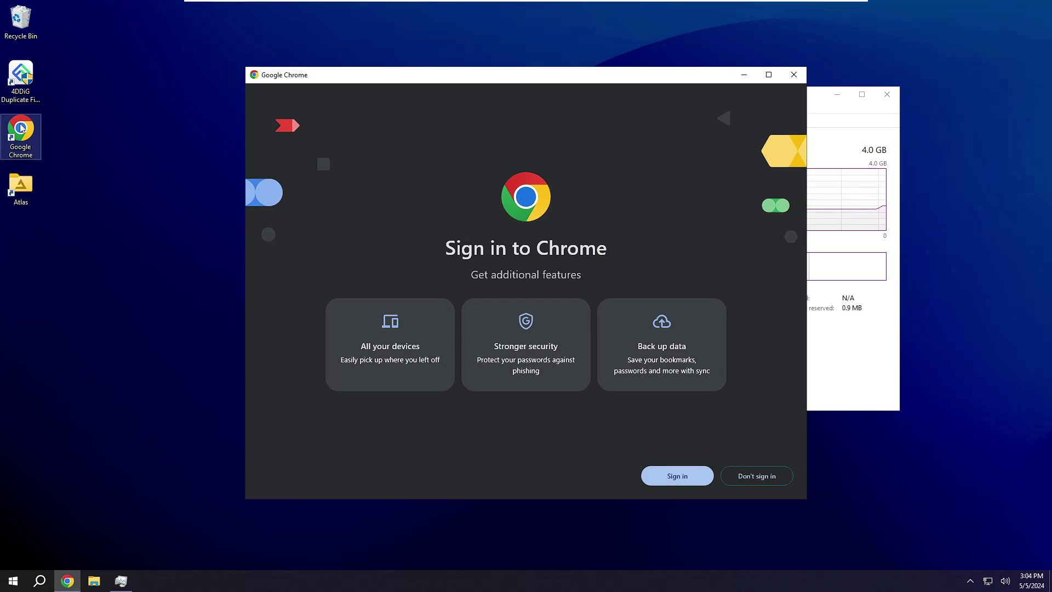
{"action": "left_click", "coordinate": [748, 474]}
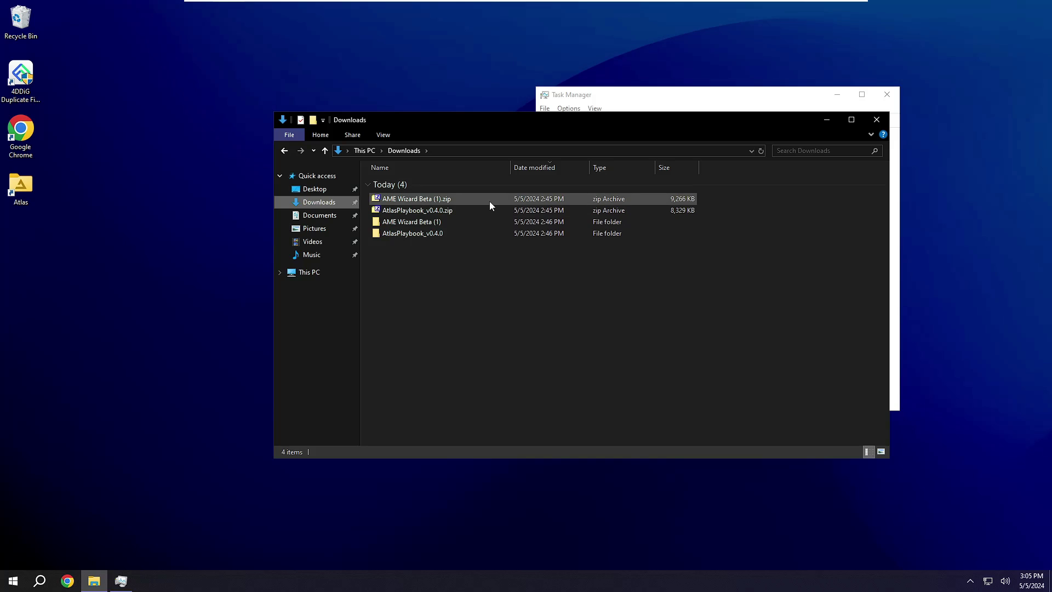
{"action": "key", "text": "alt+F4"}
{"action": "left_click", "coordinate": [888, 94]}
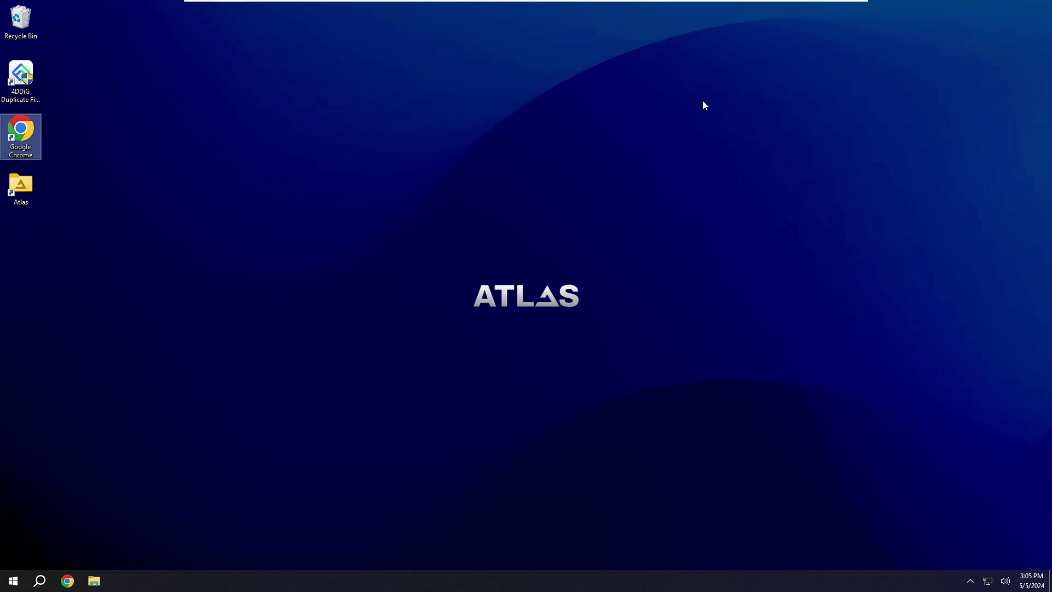